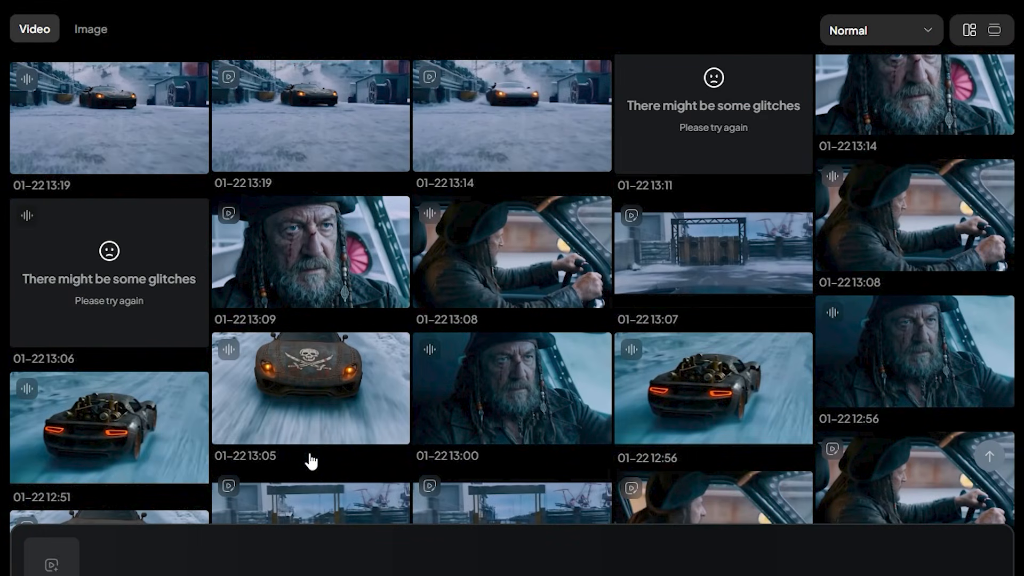
- Load the clip of the man in the fur-trimmed coat in the snowy village as the video to edit
scroll(311, 461, down, 14)
scroll(311, 461, up, 4)
scroll(309, 461, up, 8)
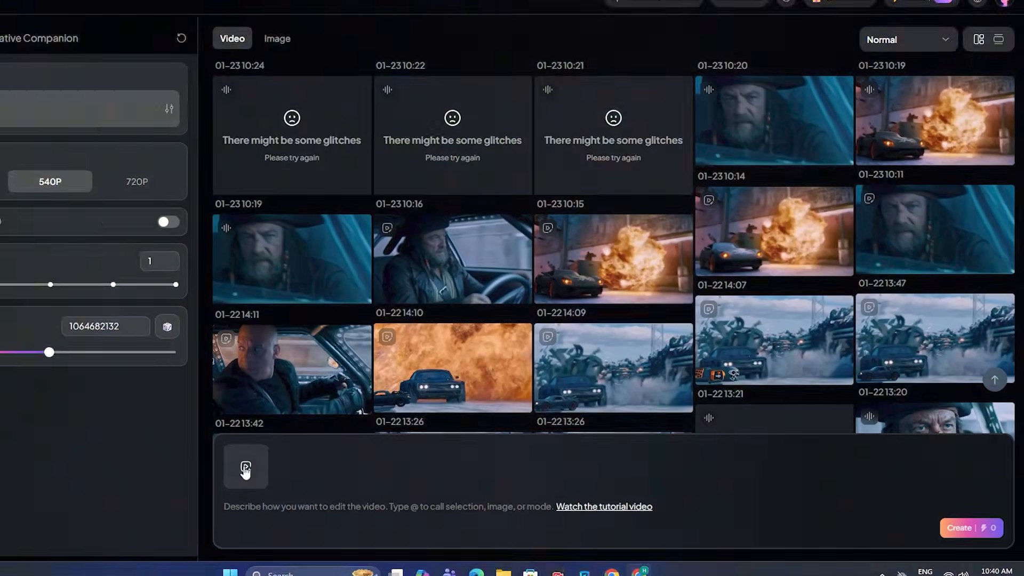
click(52, 565)
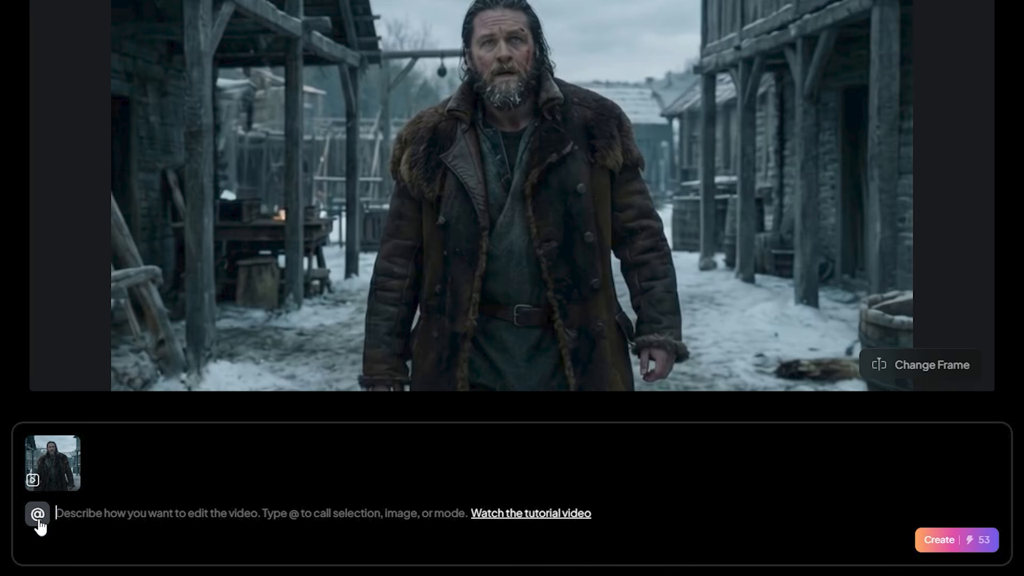
- Call up the selection choices for the village clip and try a custom selection over the wooden building beside the man
click(38, 518)
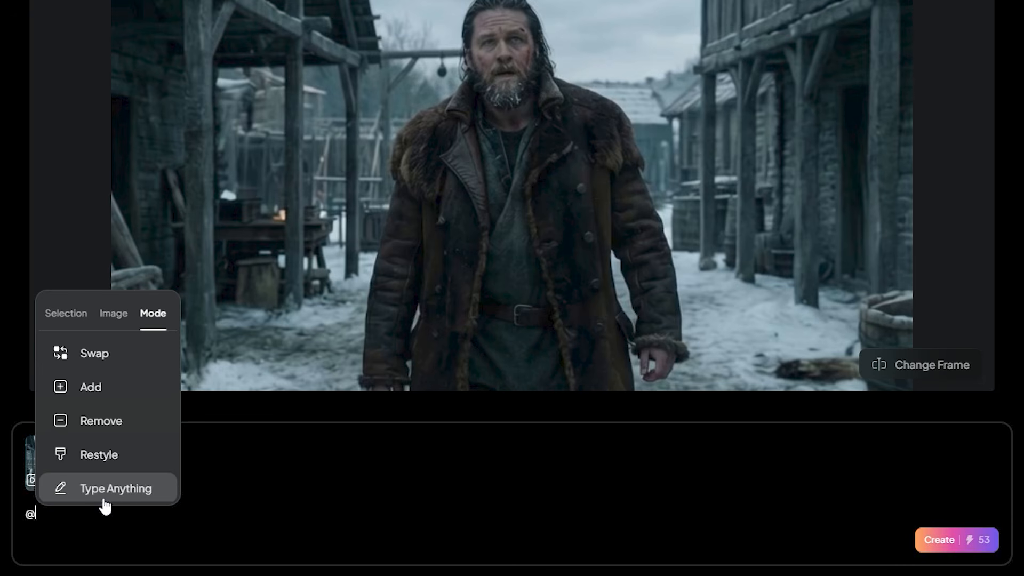
click(56, 319)
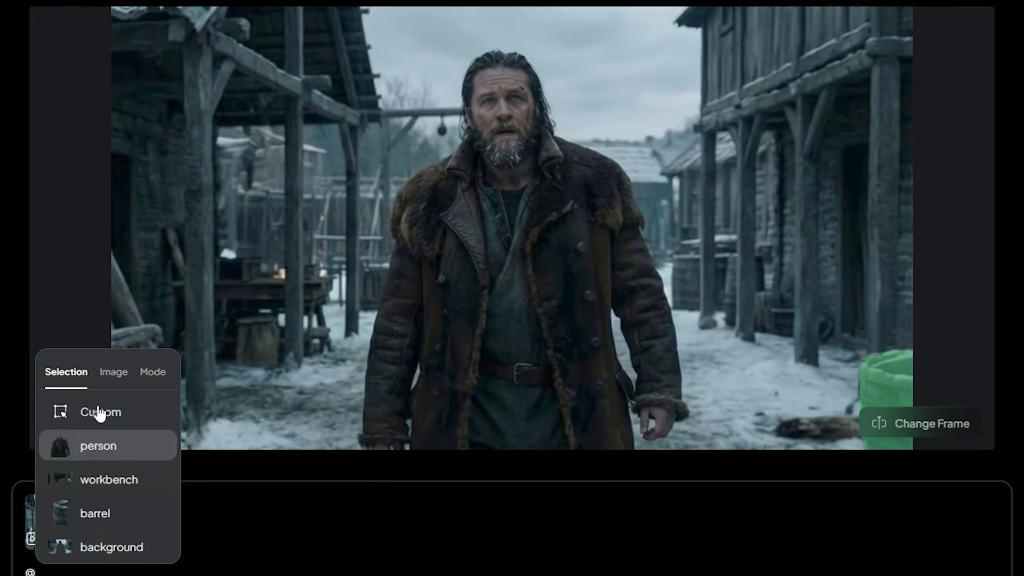
click(107, 410)
drag(215, 39, 299, 91)
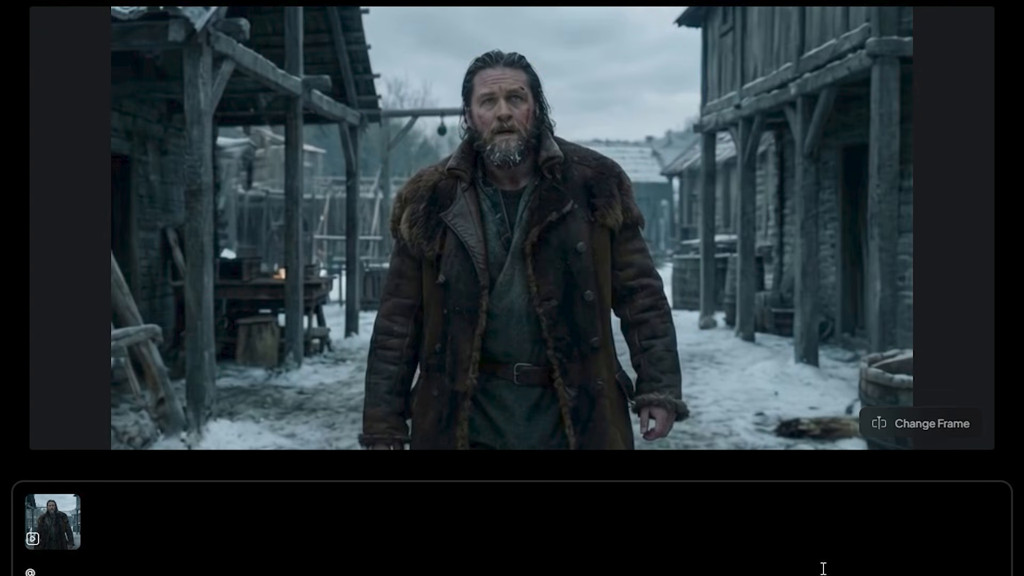
- Change the clip's reference frame to one slightly after the start and confirm the change
click(924, 431)
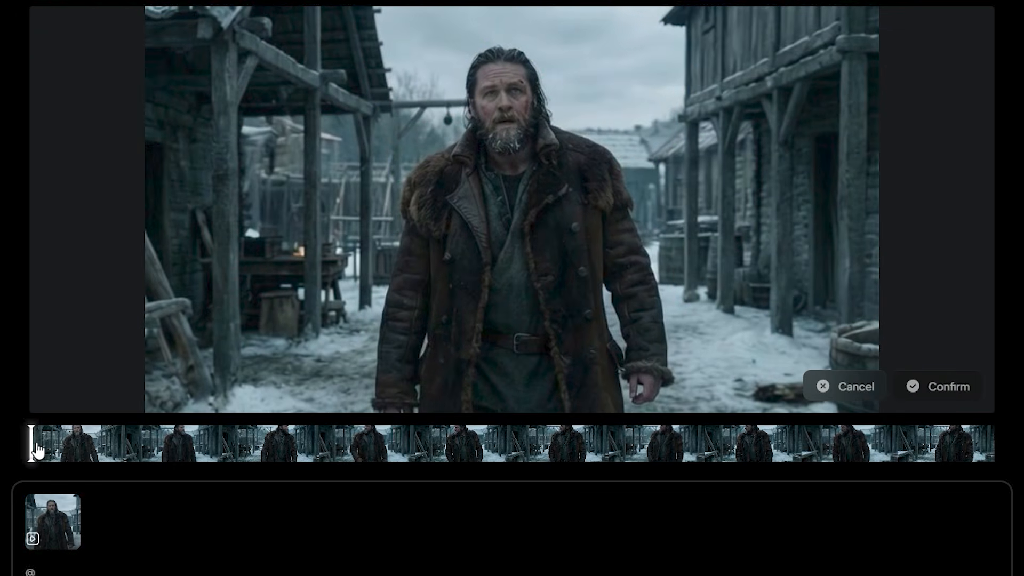
mouse_move(34, 450)
mouse_down()
mouse_move(884, 457)
mouse_move(510, 482)
mouse_move(43, 464)
mouse_up()
click(933, 392)
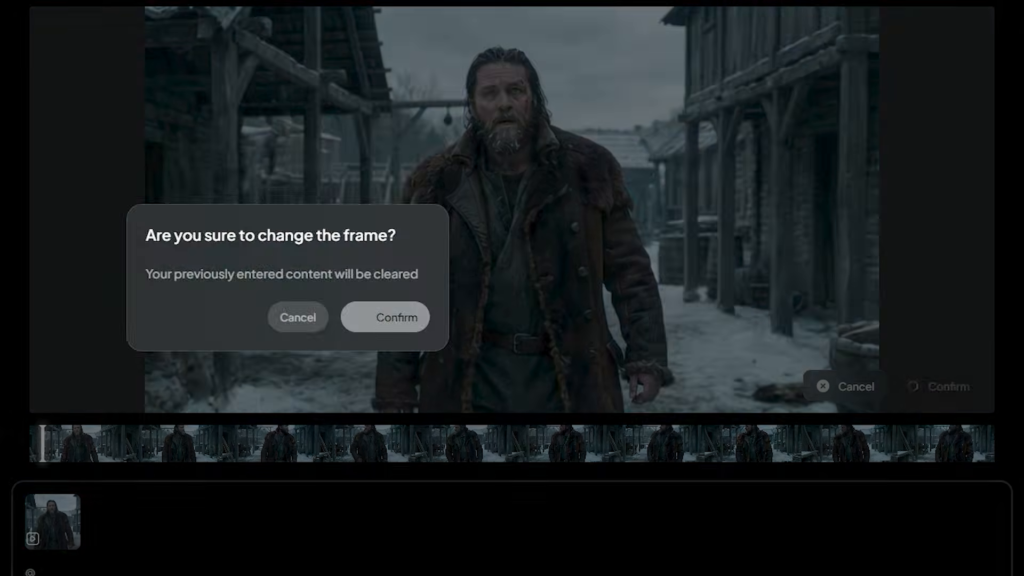
click(384, 315)
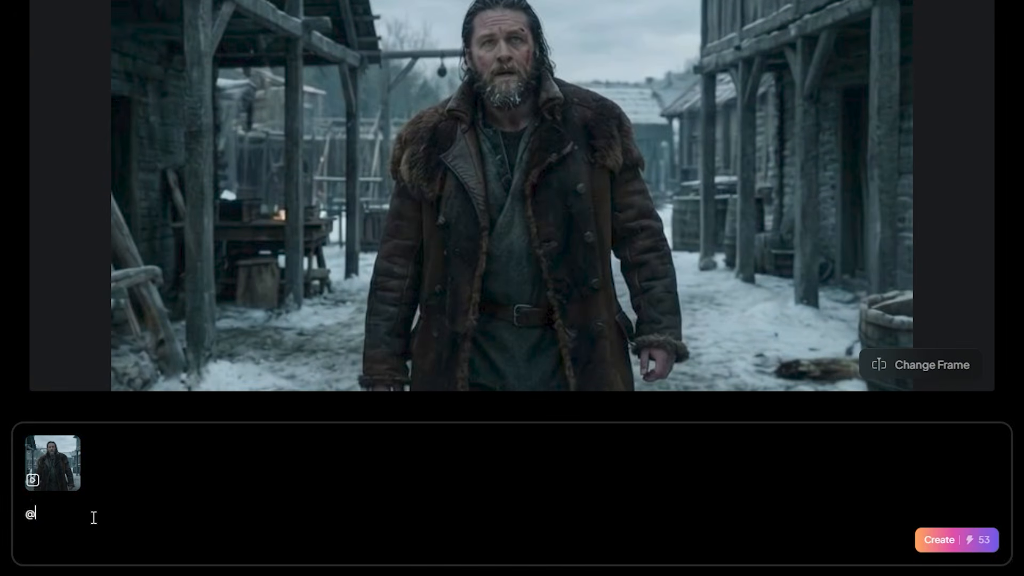
- Set up a Swap edit for the village clip with the person as the selection
click(40, 513)
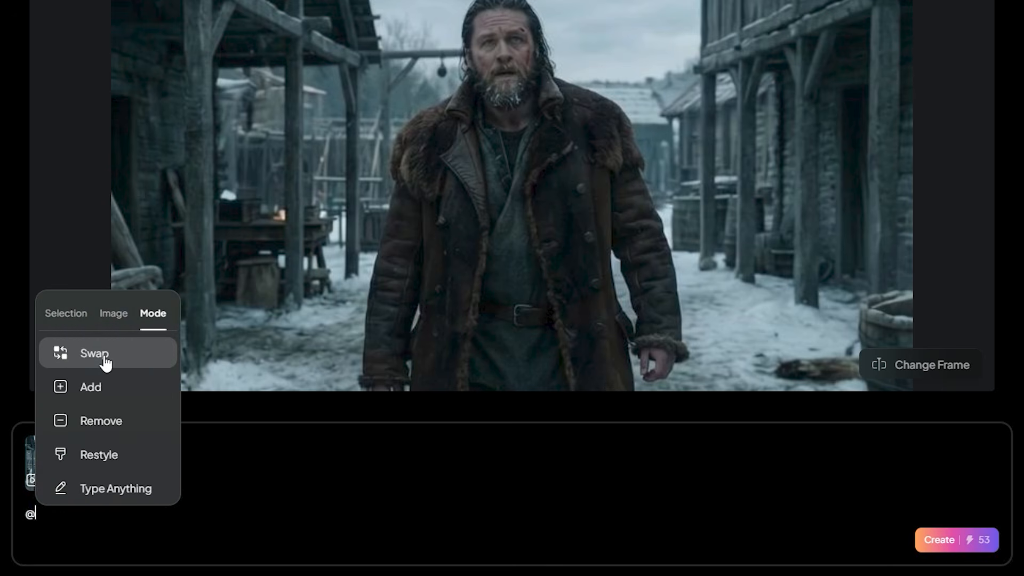
click(101, 354)
click(86, 517)
click(73, 373)
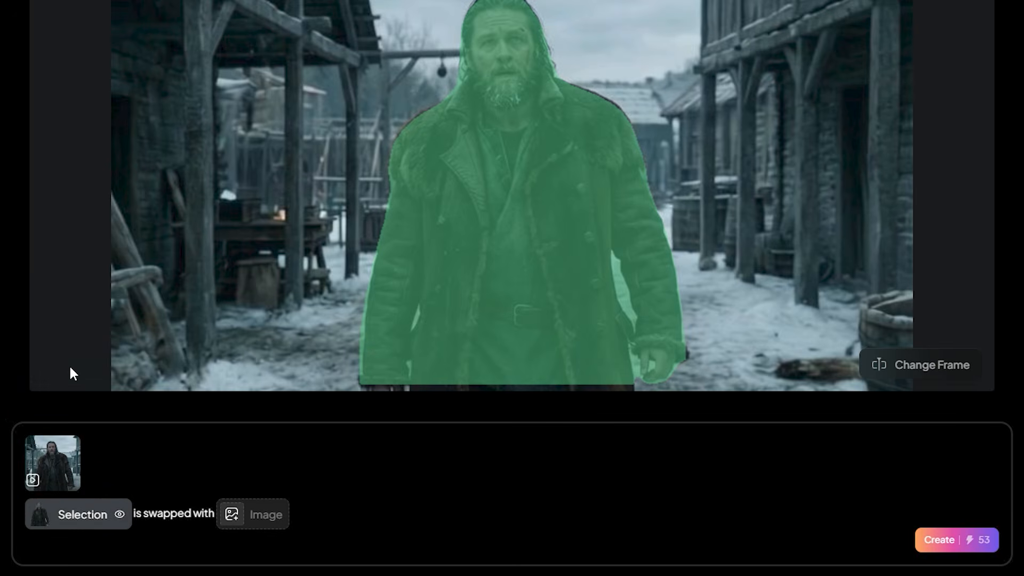
- Upload the pirate portrait as the replacement image for the person and create the swapped video
click(265, 520)
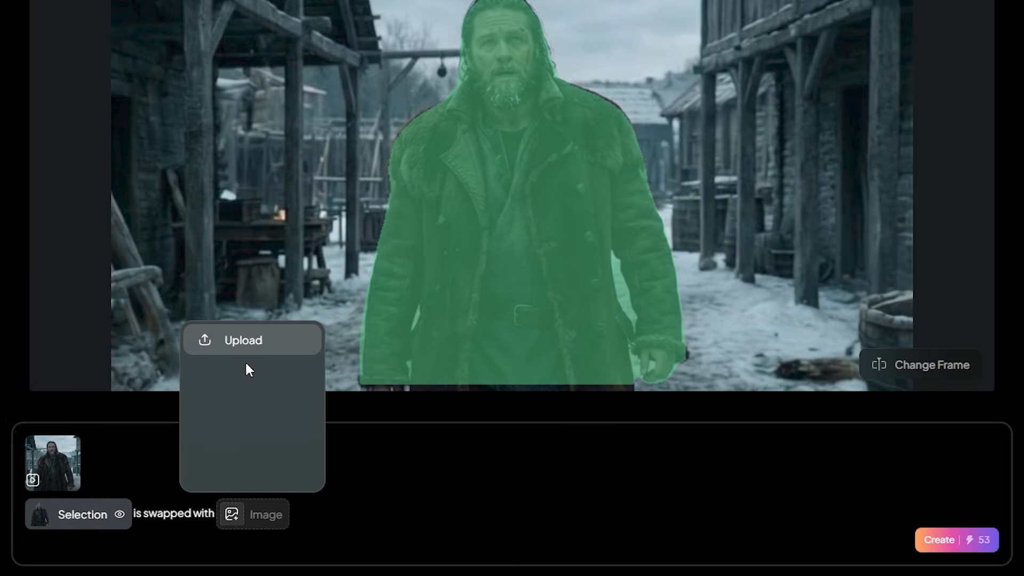
click(243, 341)
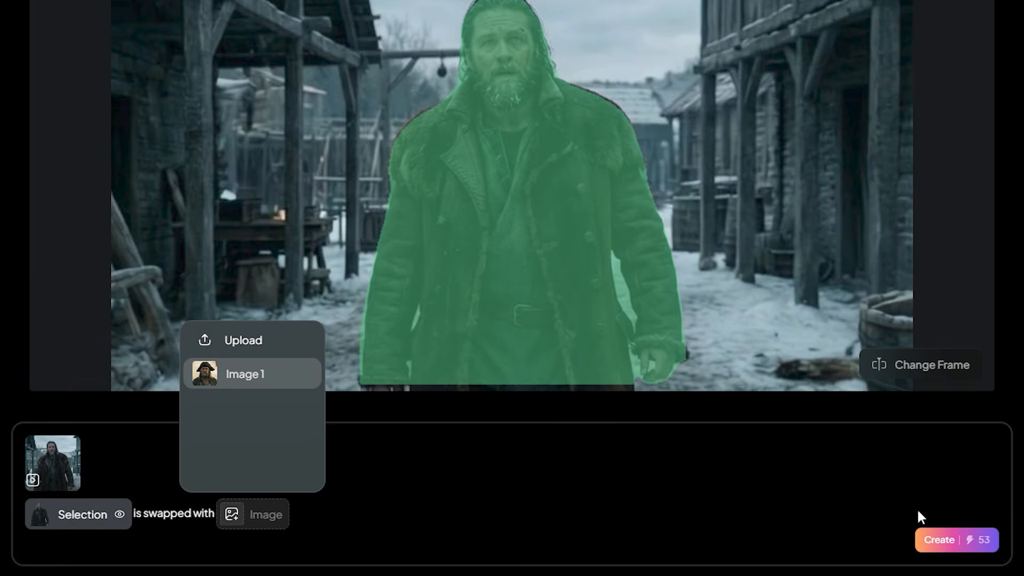
click(939, 540)
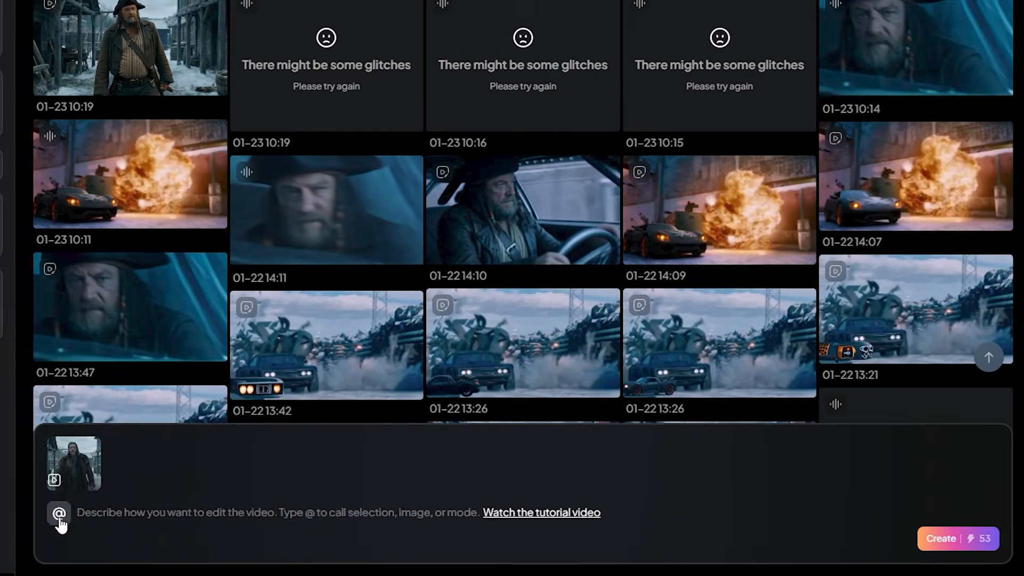
- Insert the pirate portrait, Image 1, as an image reference in a new edit prompt for the village clip
click(57, 520)
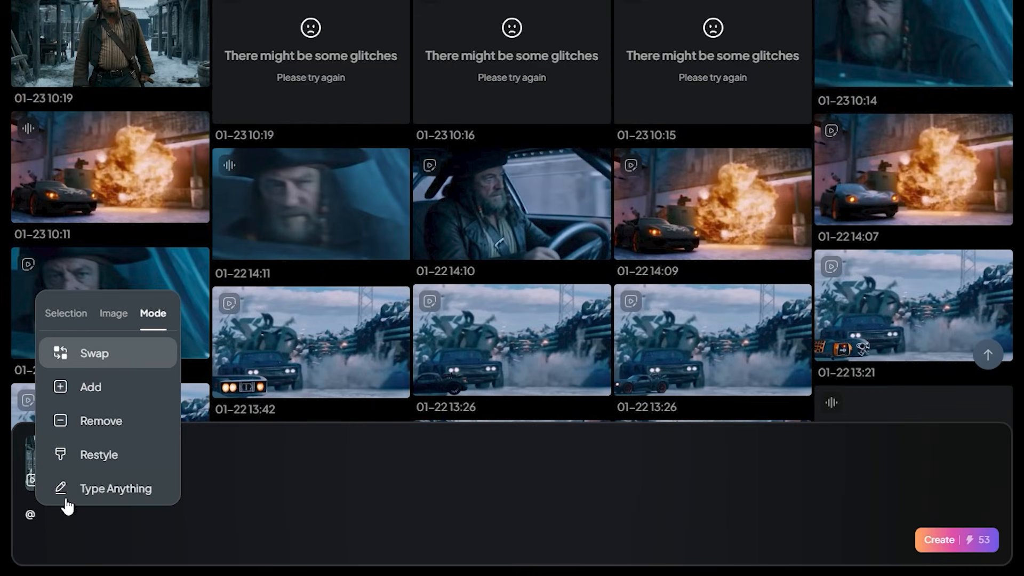
click(106, 317)
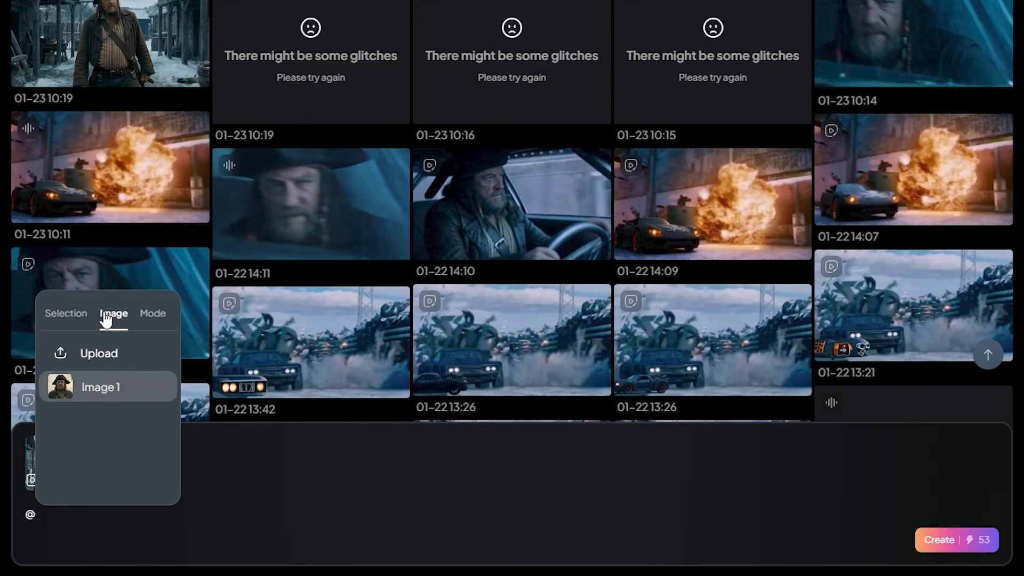
click(104, 388)
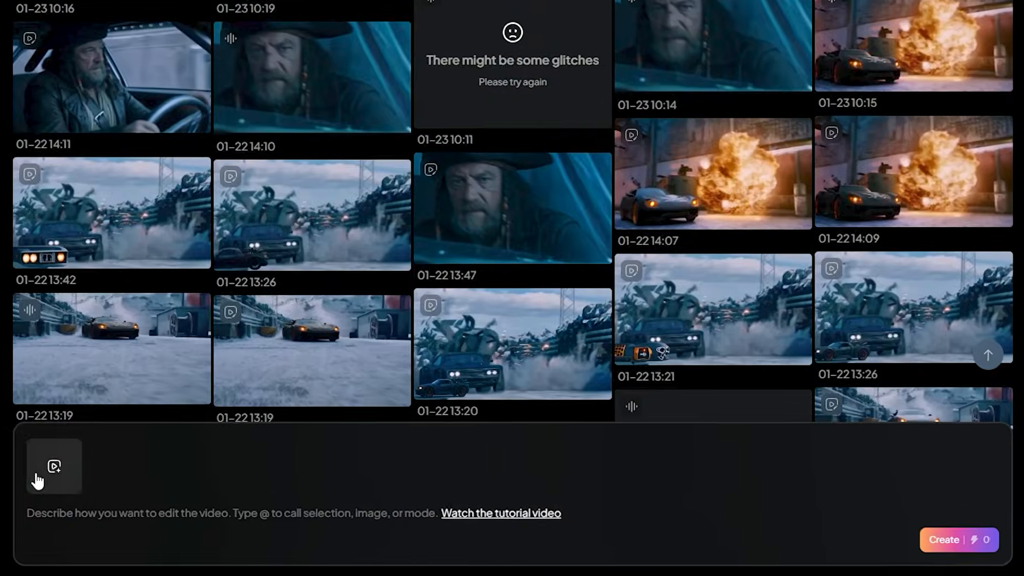
- Load the uploaded 0:06 clip of the man rowing a boat from the assets as the video to edit
click(310, 466)
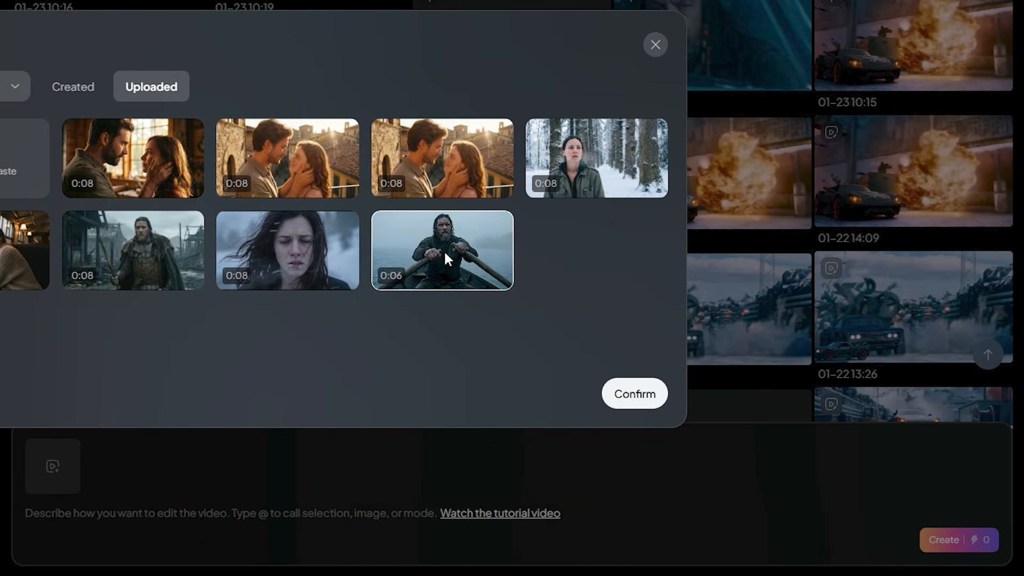
click(404, 275)
click(618, 393)
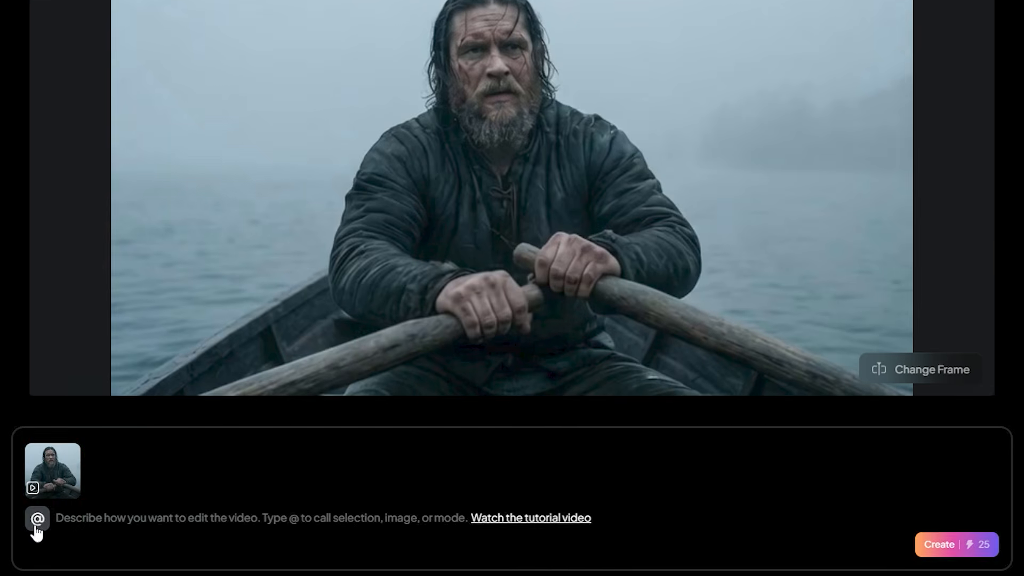
- Insert the background of the rowing clip as the selection in the edit prompt
click(33, 522)
text(@)
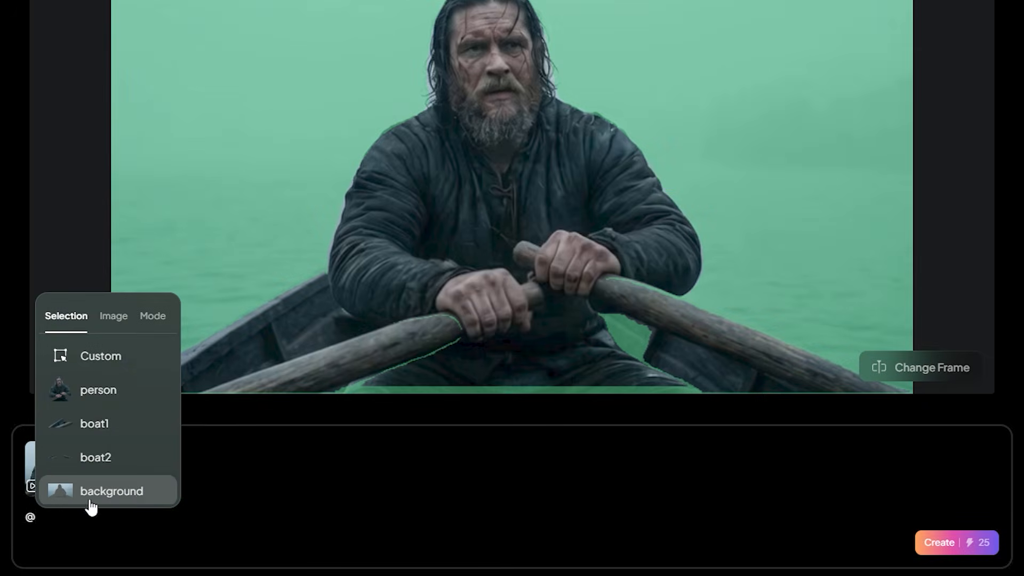
click(125, 499)
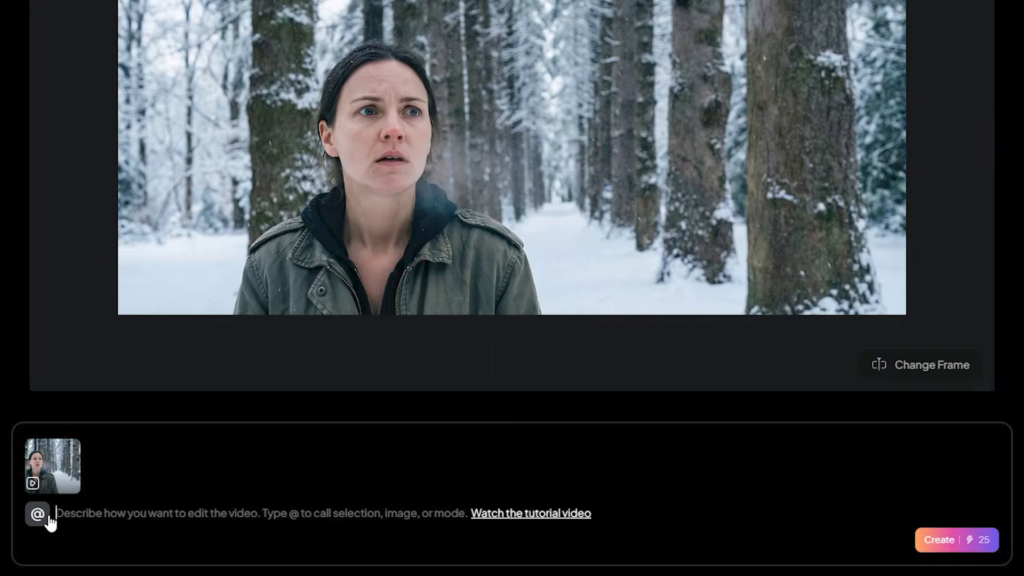
- Set up an Add edit for the snowy forest clip with a custom selection of the large foreground tree trunk
click(59, 515)
click(152, 314)
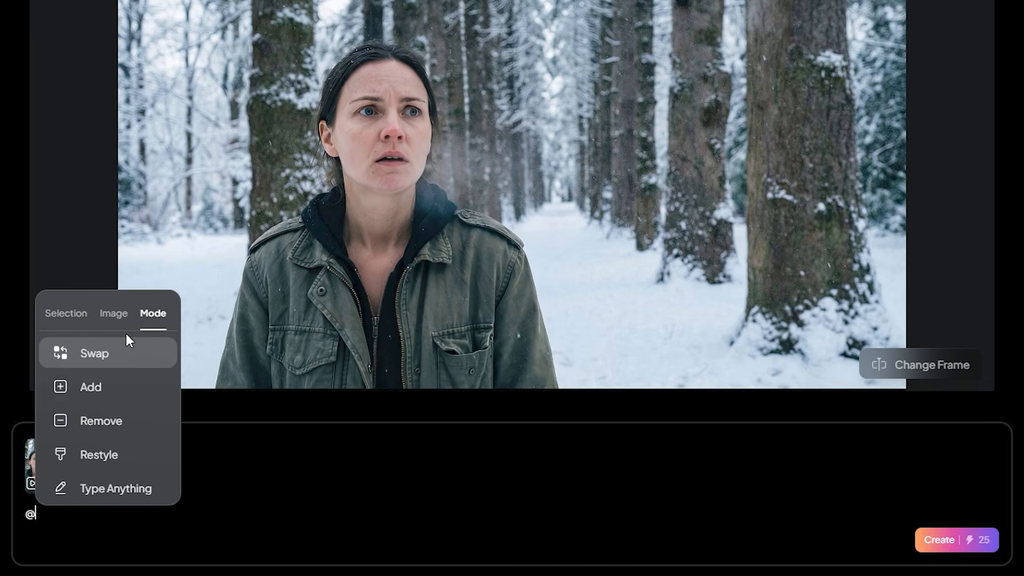
click(115, 388)
click(92, 513)
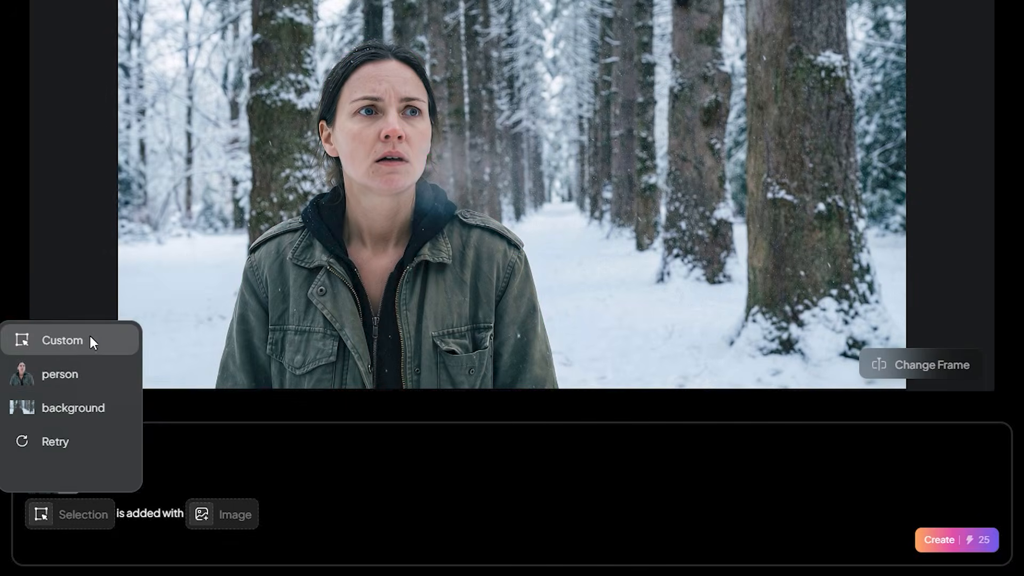
click(87, 340)
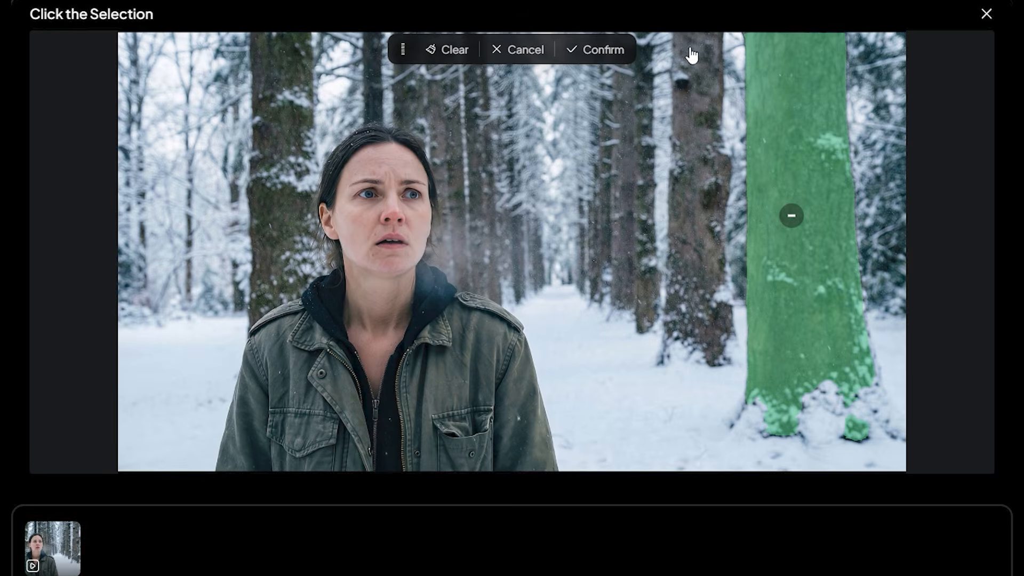
click(599, 58)
- Choose the horned creature image as the element to add at the selected tree, ready for more prompt text
click(235, 514)
click(274, 445)
click(330, 523)
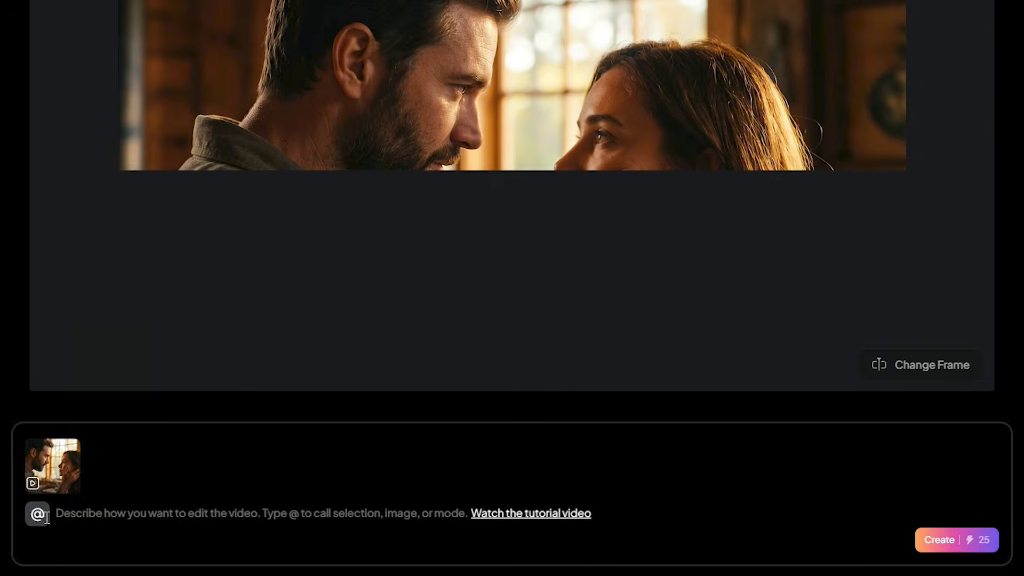
- Set up a Swap edit for the couple's clip, replacing the bearded man with Image 1
text(@)
click(377, 390)
click(101, 520)
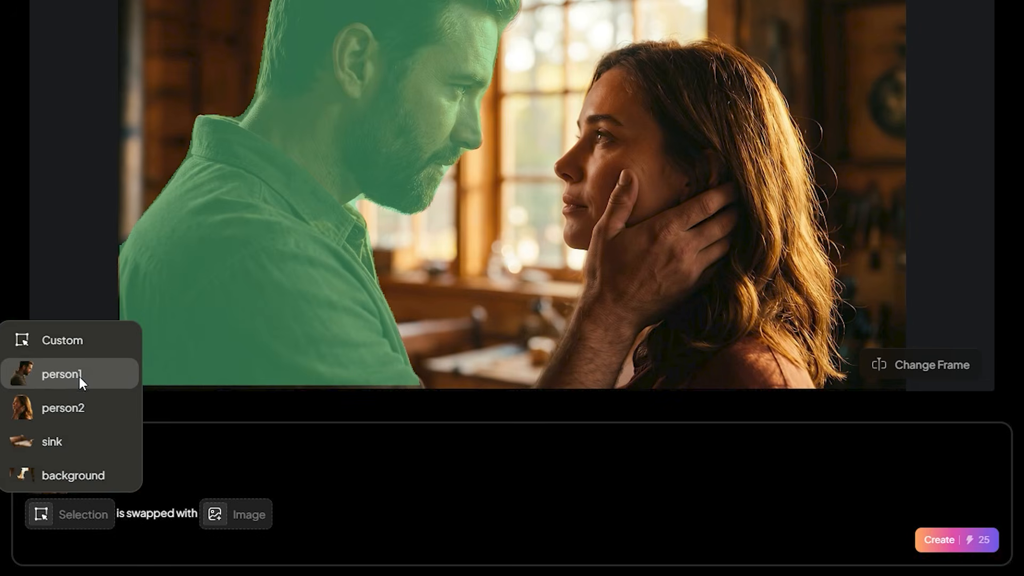
click(79, 376)
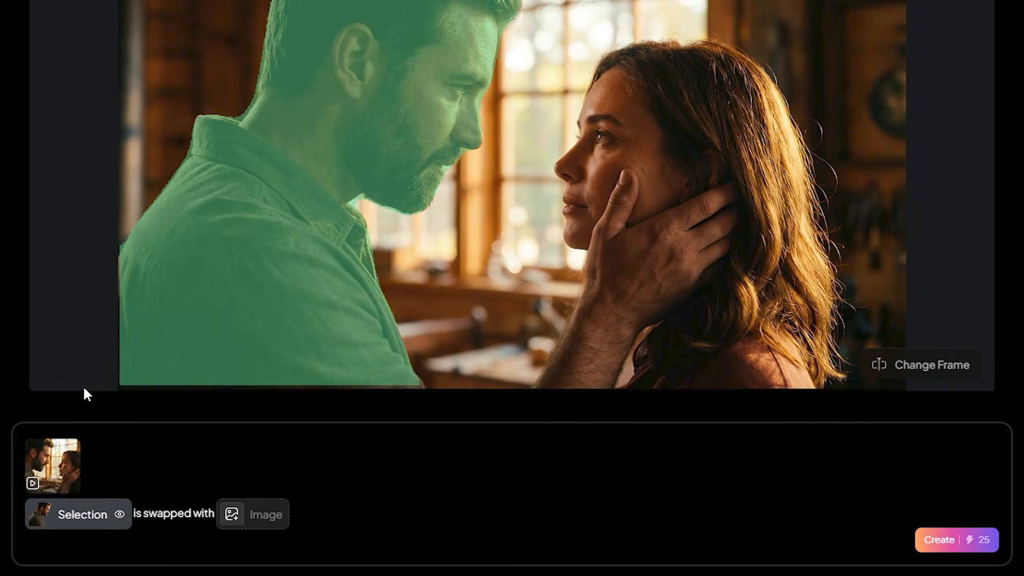
click(253, 525)
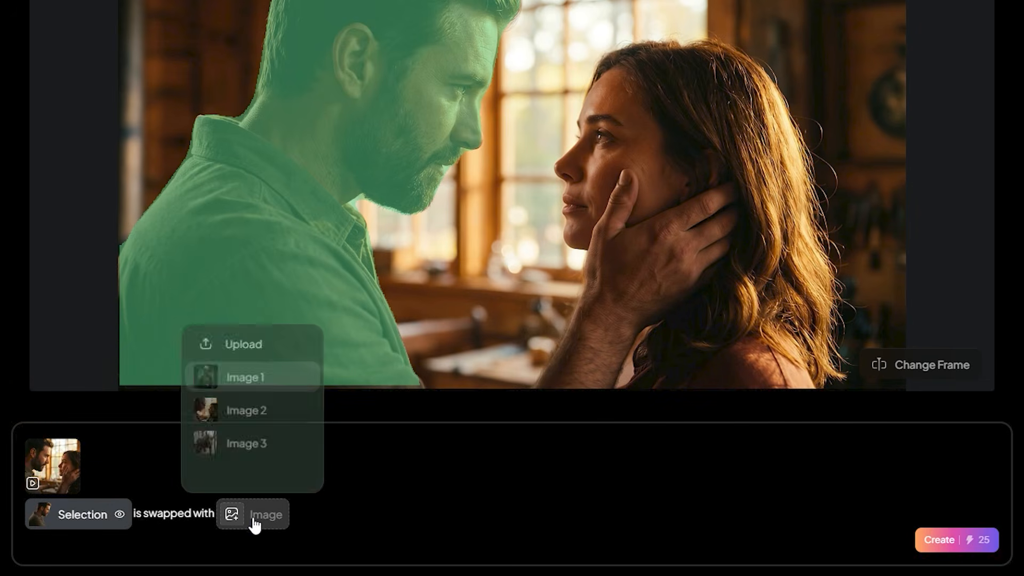
click(209, 378)
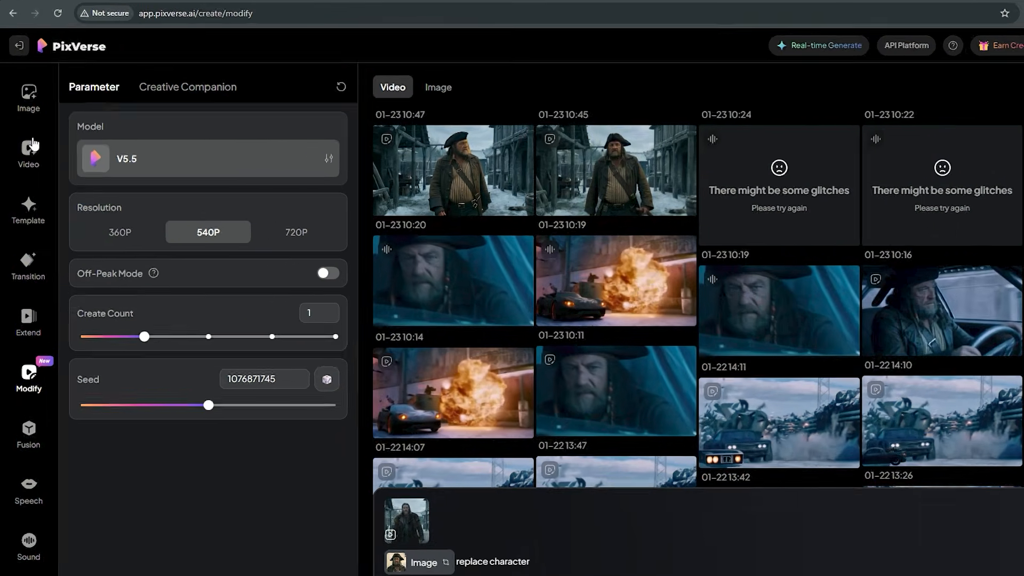
- In the image generator, view the model choices and create an image from the prompt describing a rusted 1700s pirate-era sports car
click(28, 93)
click(208, 159)
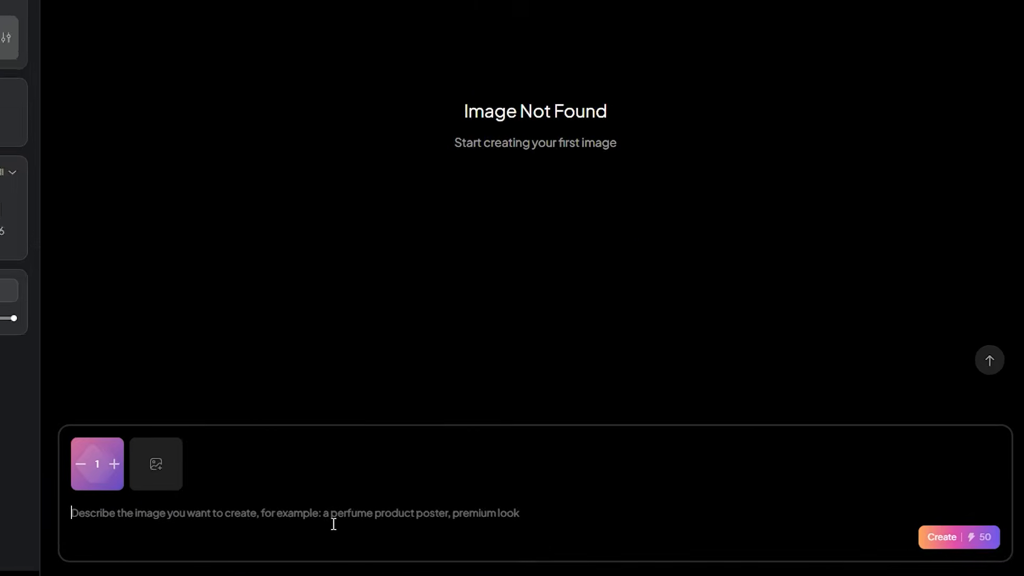
key(ctrl+v)
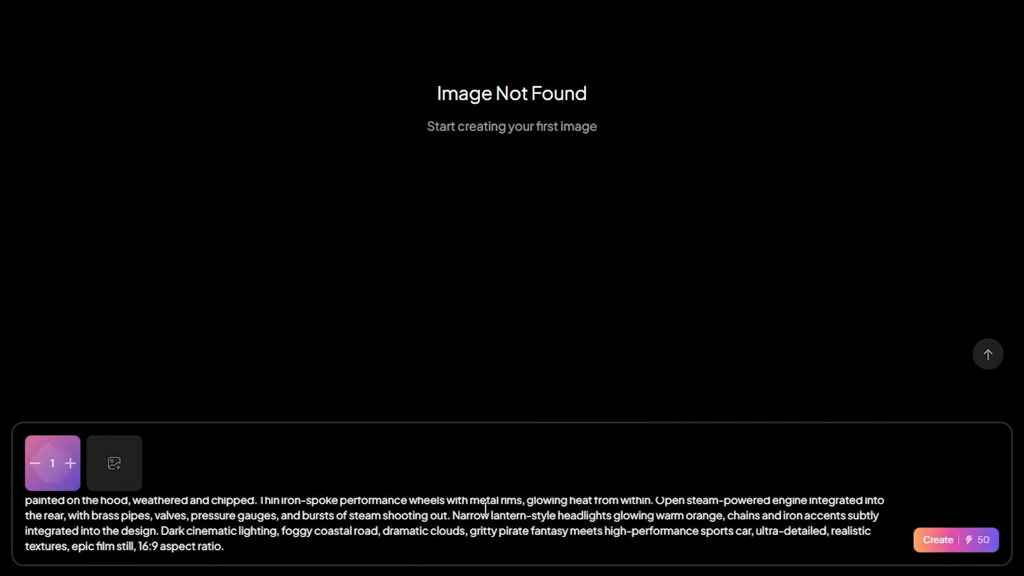
scroll(224, 544, up, 3)
click(222, 515)
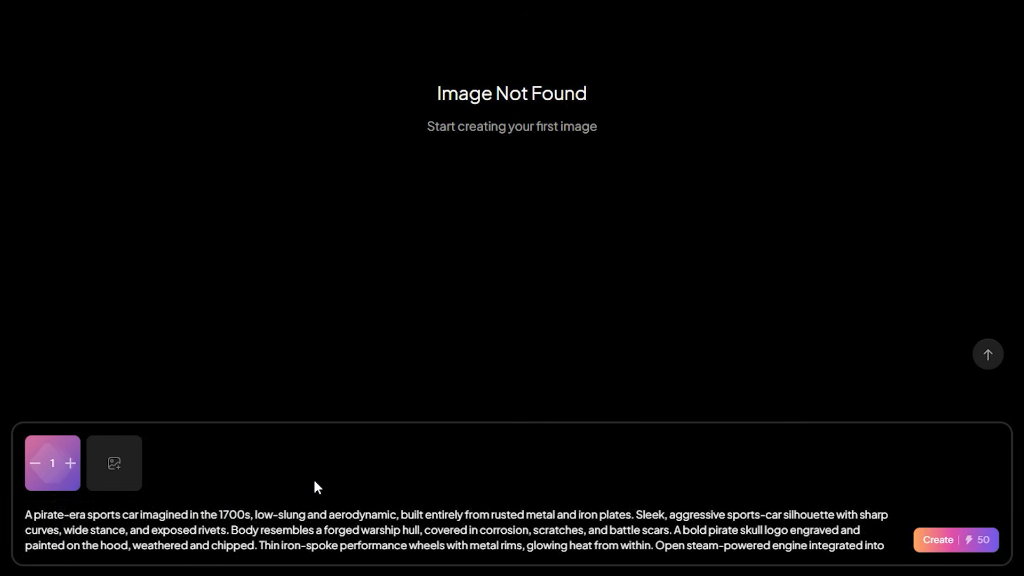
click(952, 542)
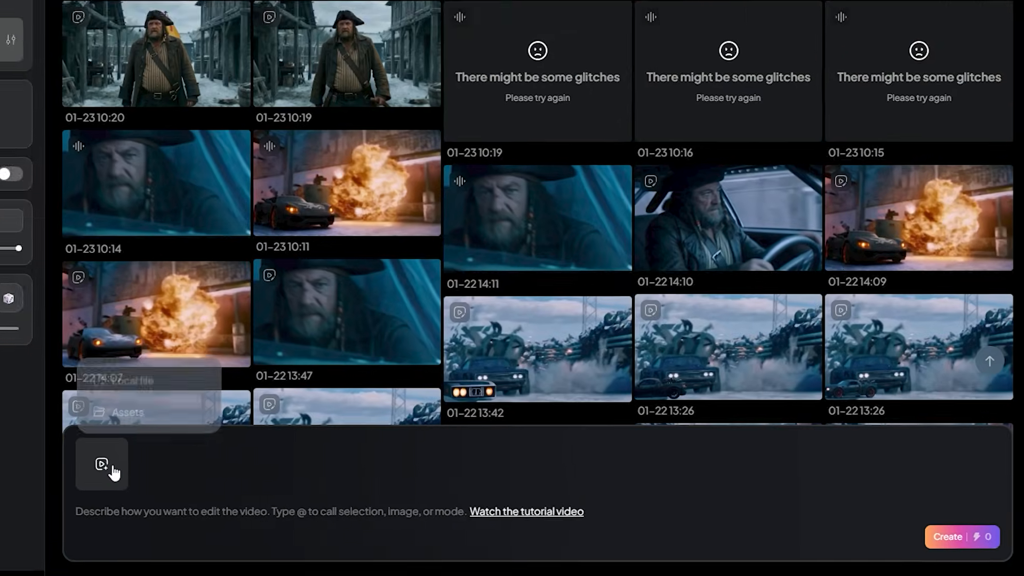
- Load the rear-view snowy car clip into Modify and change its reference frame to a slightly later one
click(69, 459)
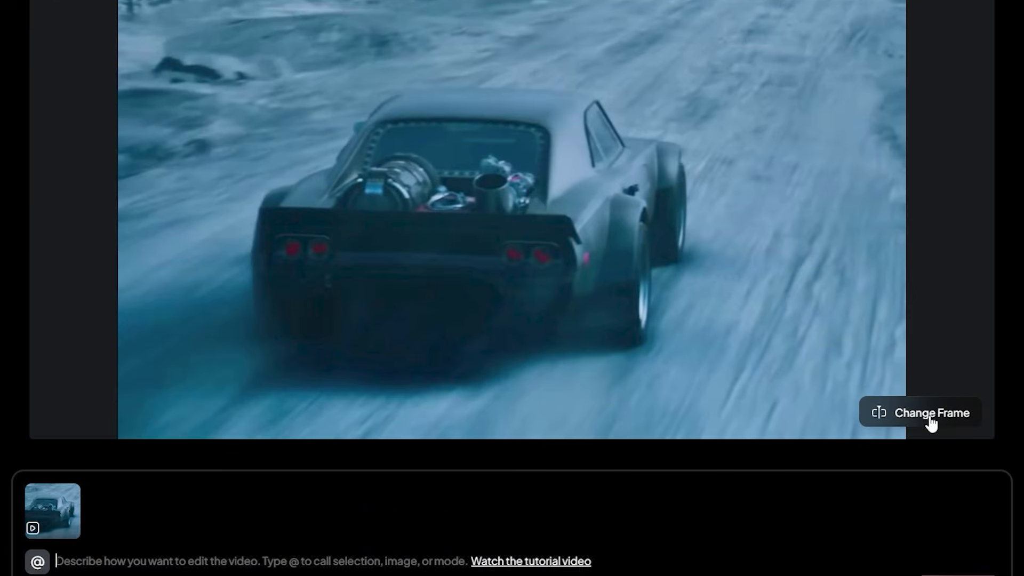
click(933, 364)
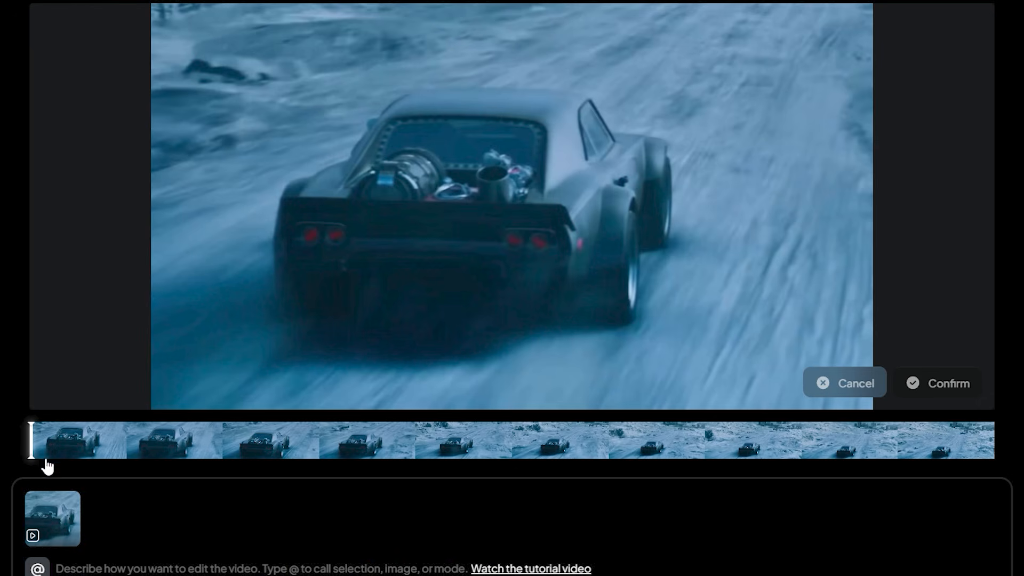
drag(100, 454, 184, 453)
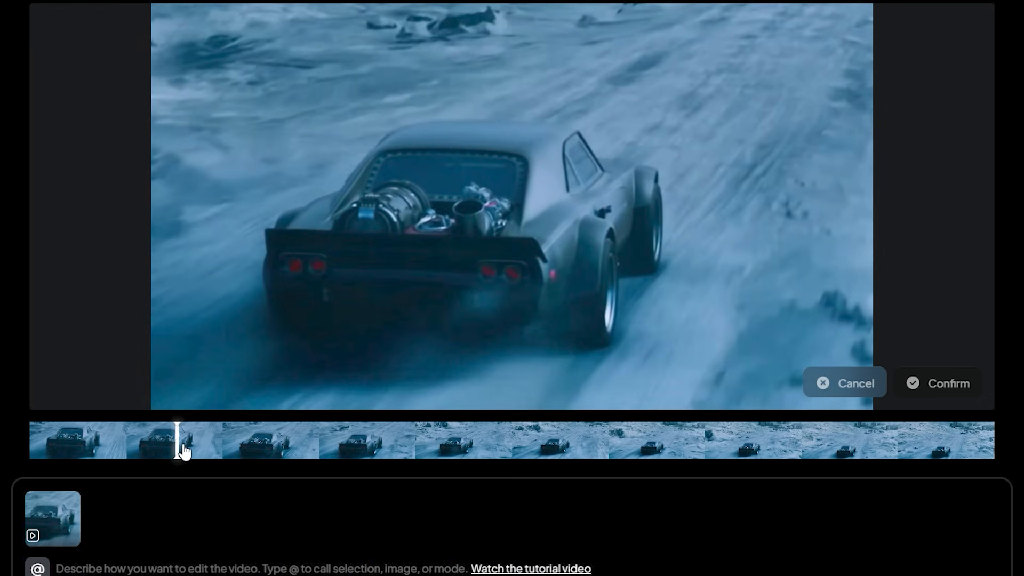
click(948, 385)
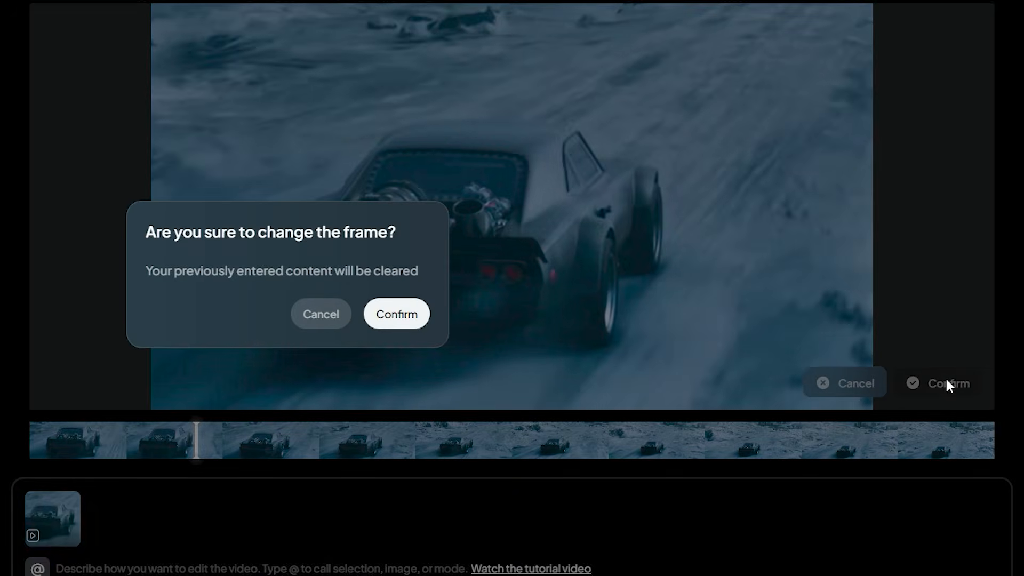
click(416, 334)
- Insert the pirate car reference image, complete the prompt with "replace the car", and create the edit
click(37, 567)
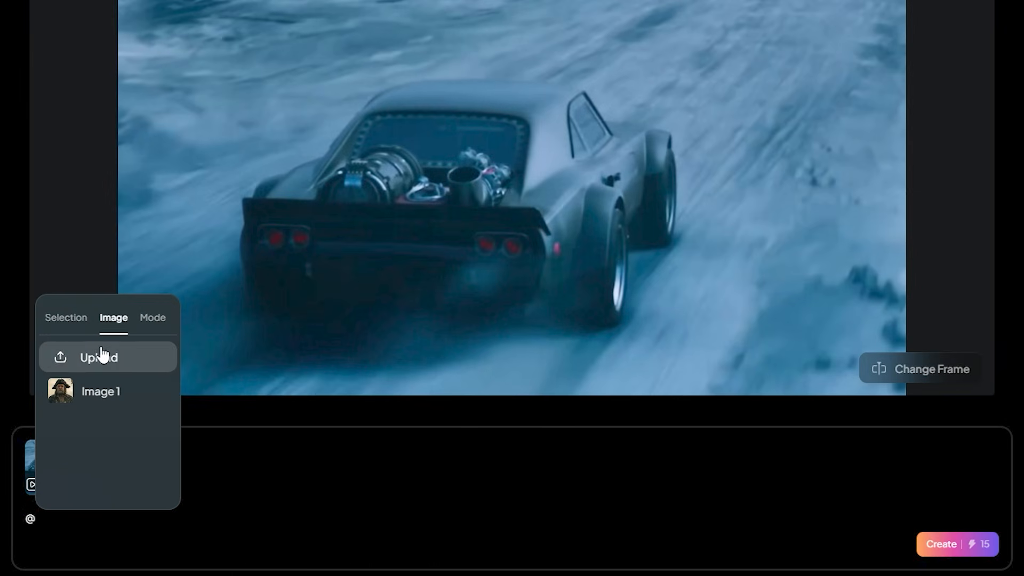
click(136, 429)
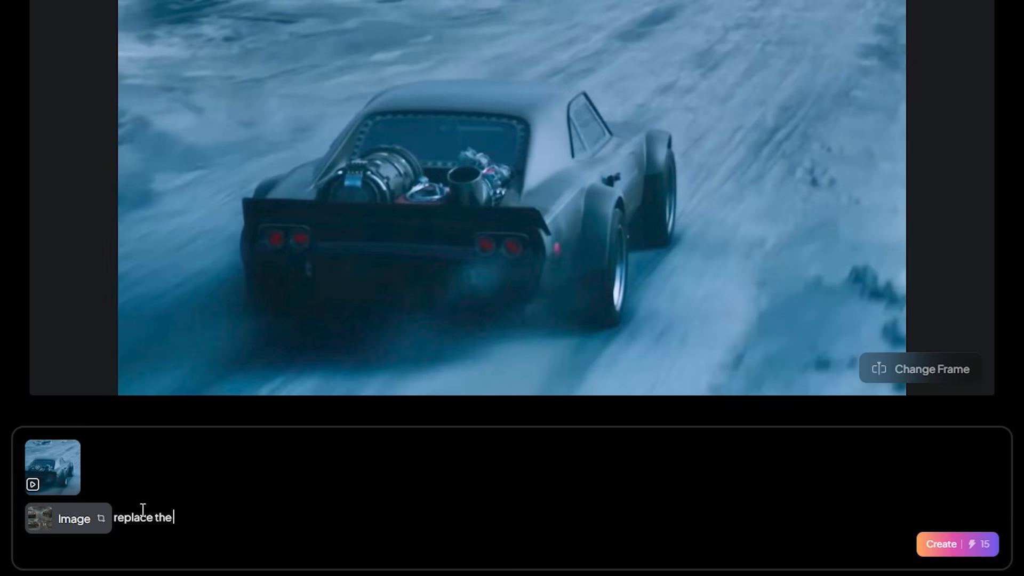
click(915, 541)
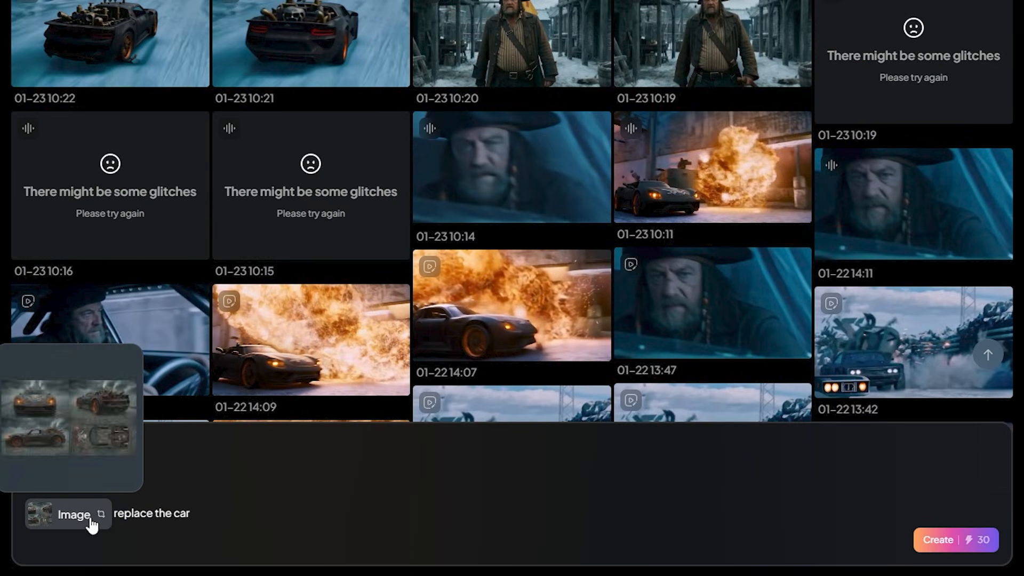
- Use Image 3 as the reference for the "replace the car" prompt and play the generated car clip
click(92, 525)
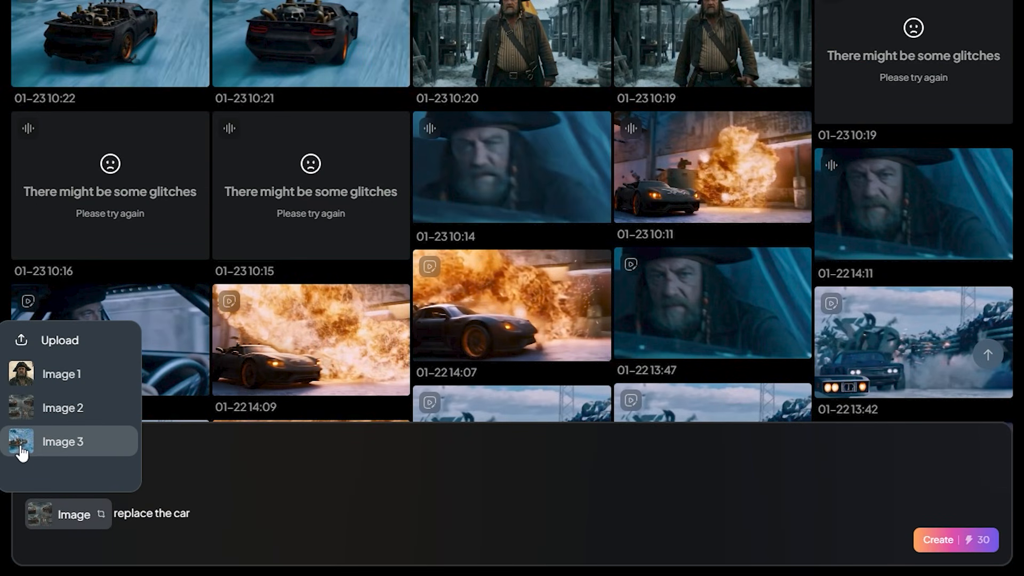
click(125, 451)
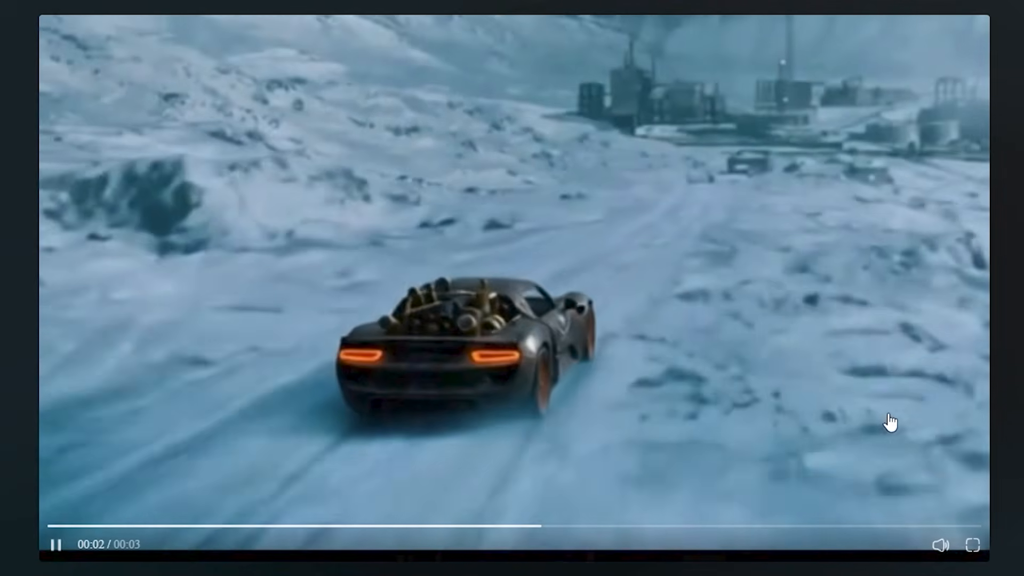
mouse_move(944, 546)
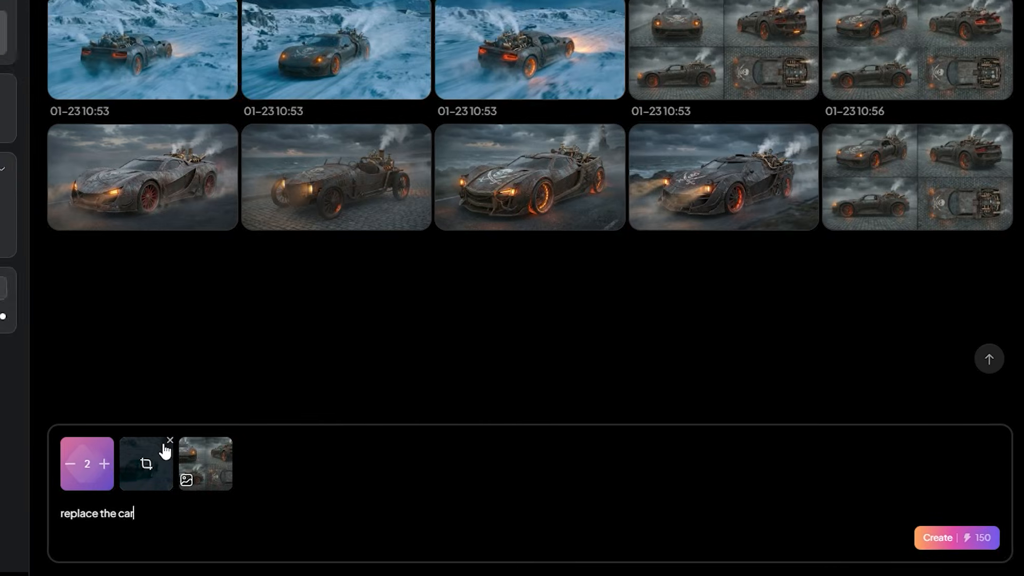
click(170, 440)
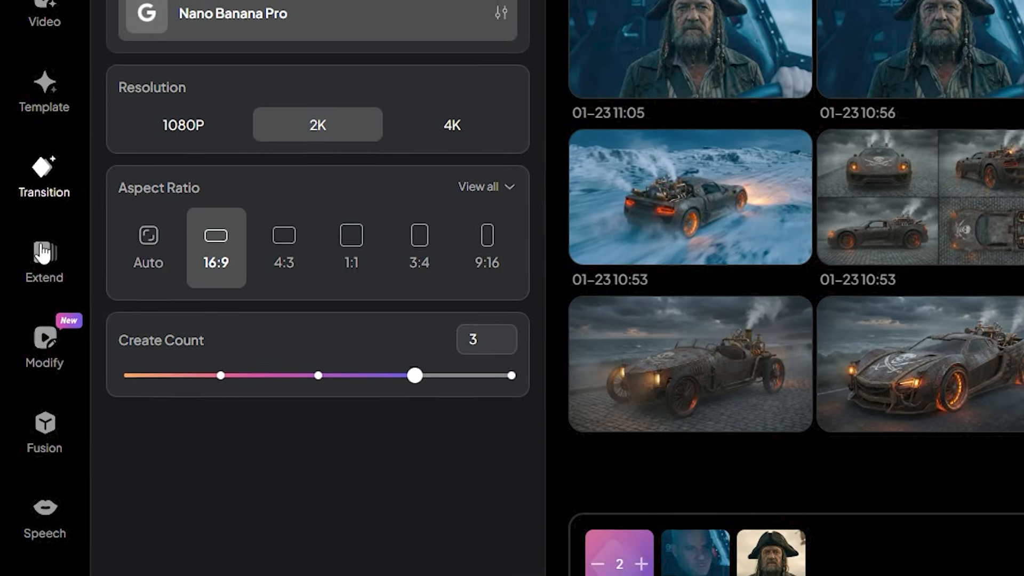
- In Modify, add an image reference for the pirate driver to the driver close-up clip's prompt and play the generated clip
click(46, 346)
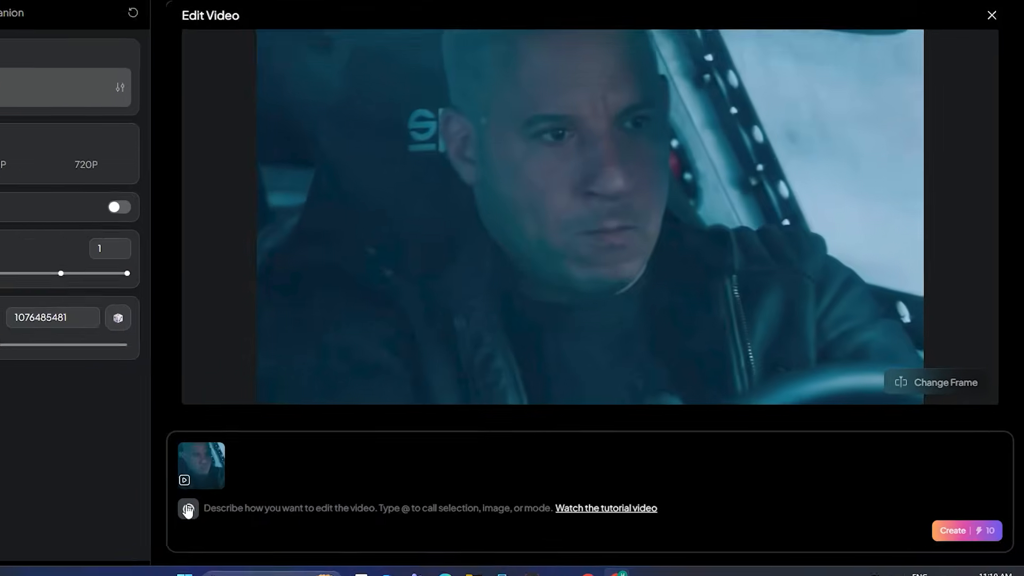
click(188, 510)
text(@)
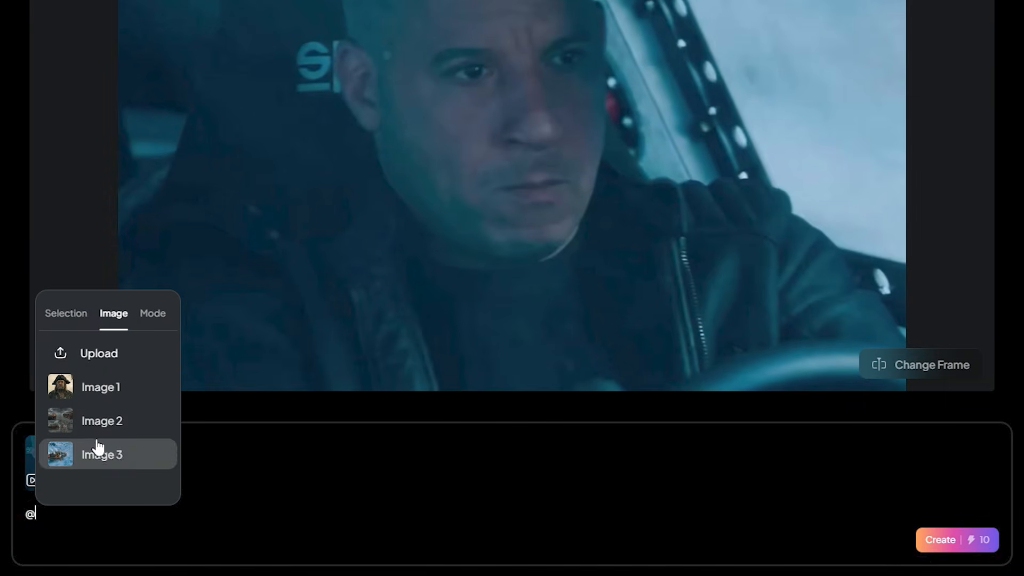
click(98, 319)
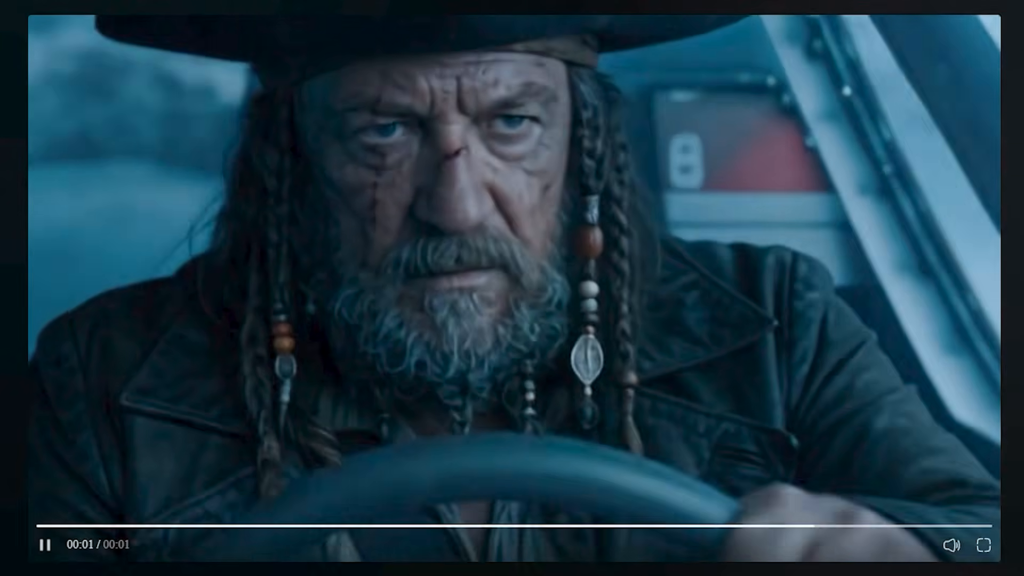
click(951, 545)
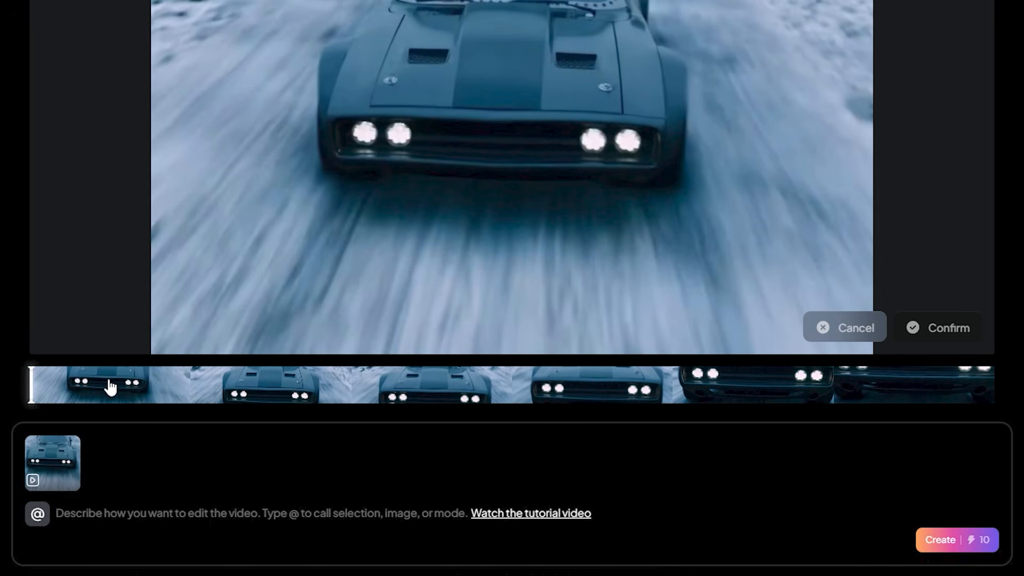
- Change the front-view car clip's reference frame to a later one and insert Image 2 as the prompt's reference
drag(71, 397, 312, 393)
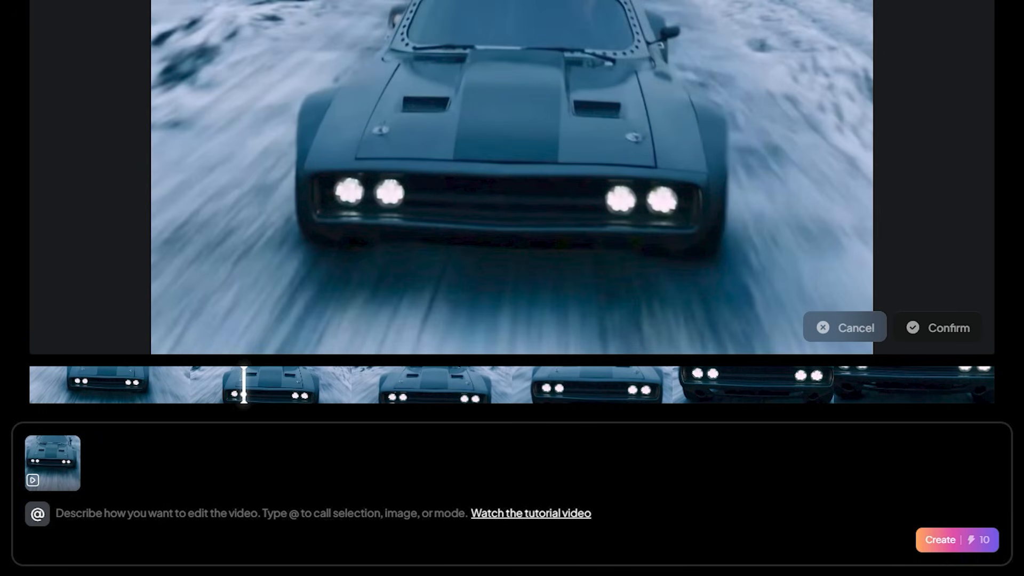
click(937, 329)
click(109, 496)
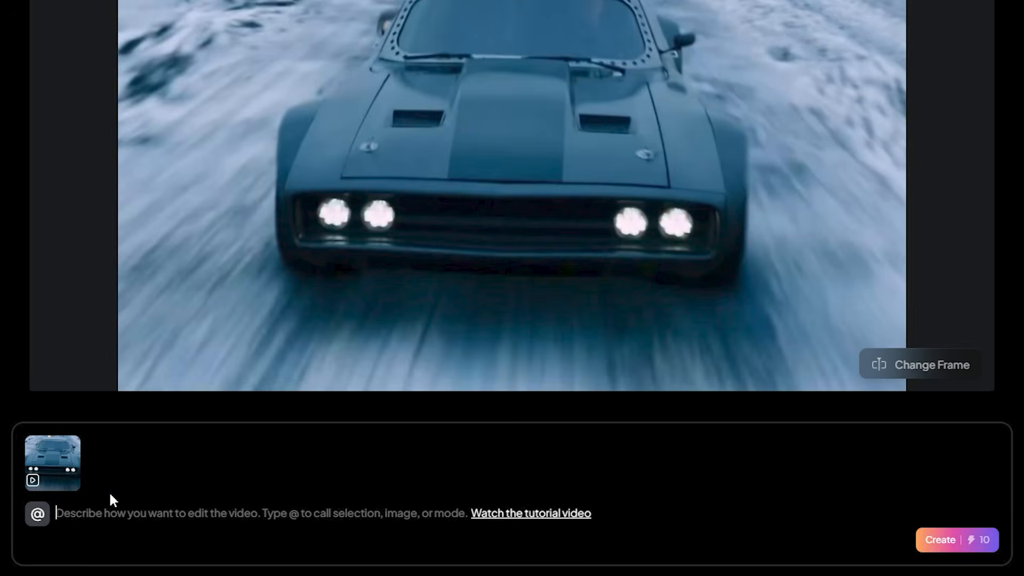
text(@)
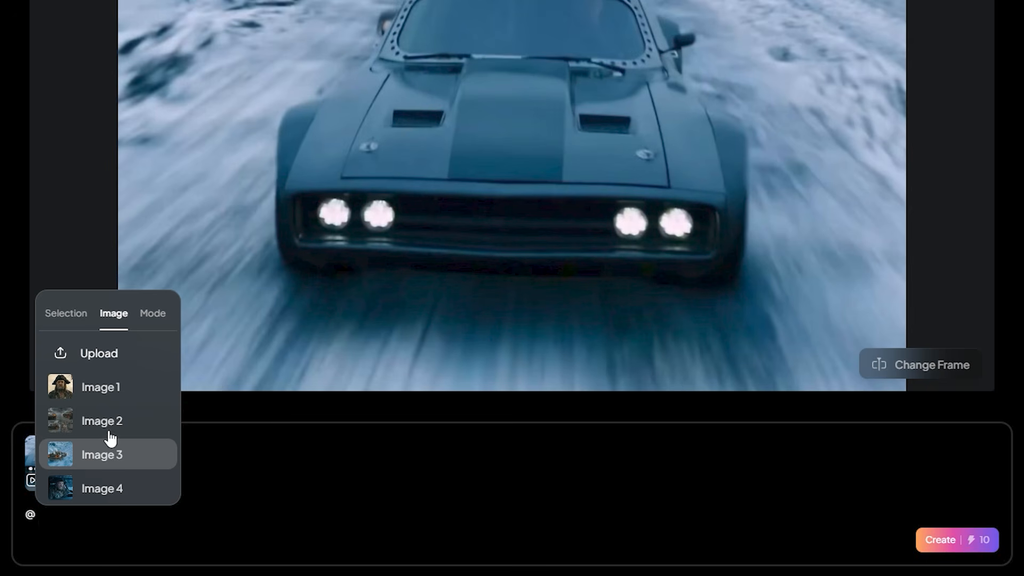
click(101, 426)
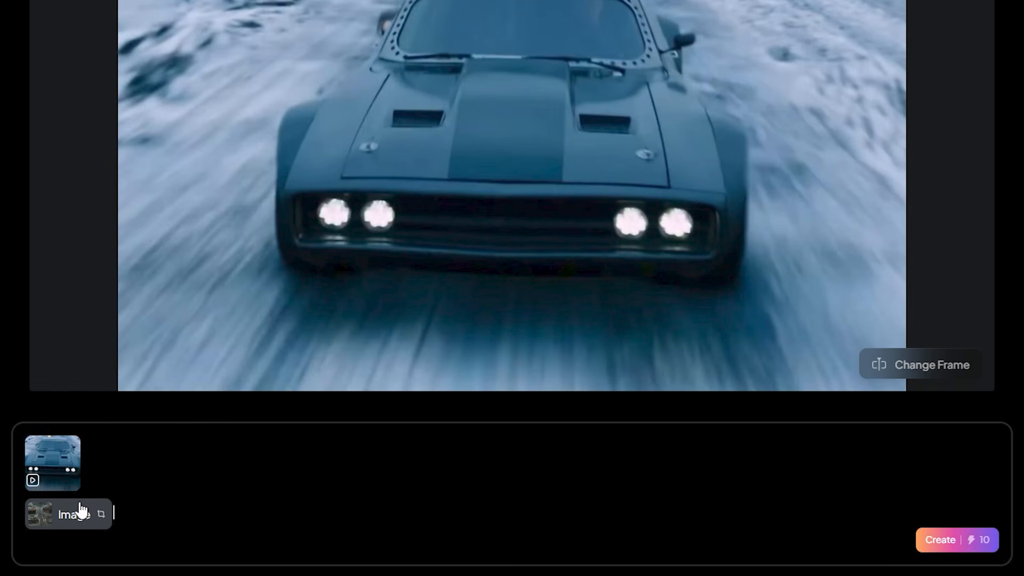
mouse_move(79, 516)
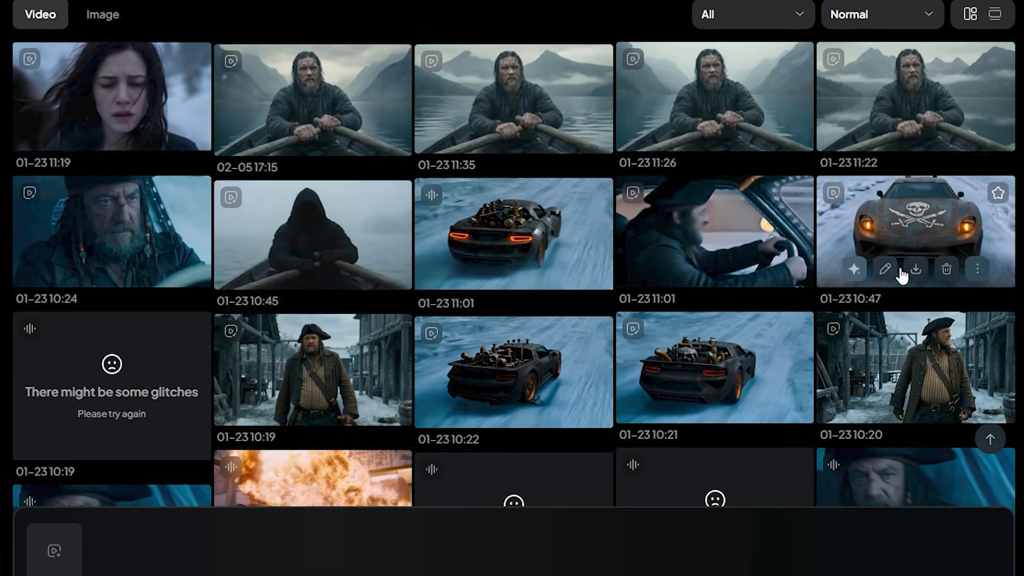
- Send the generated skull-hood car clip to Modify and start its prompt with "make it loaded with"
mouse_move(886, 273)
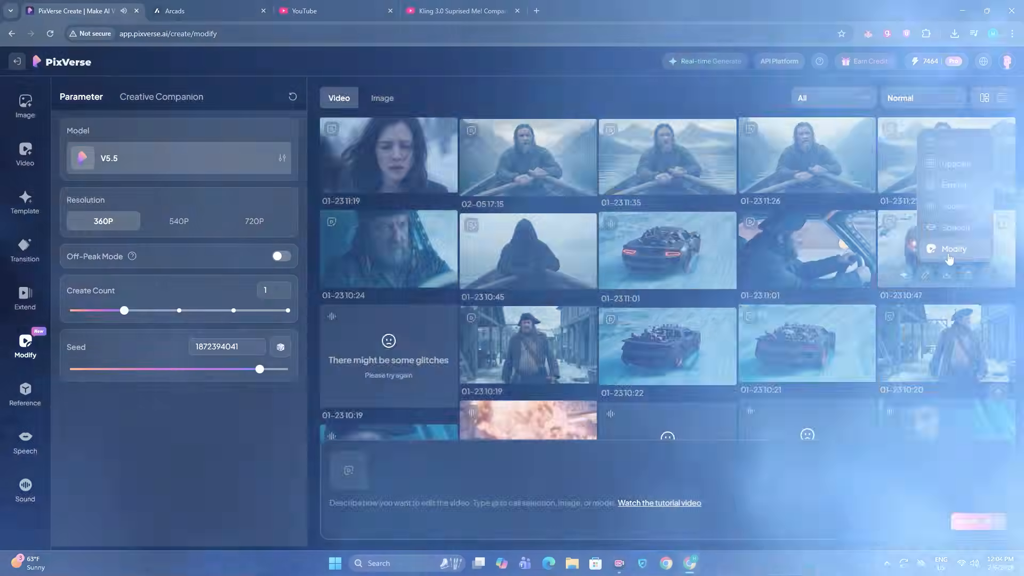
click(949, 257)
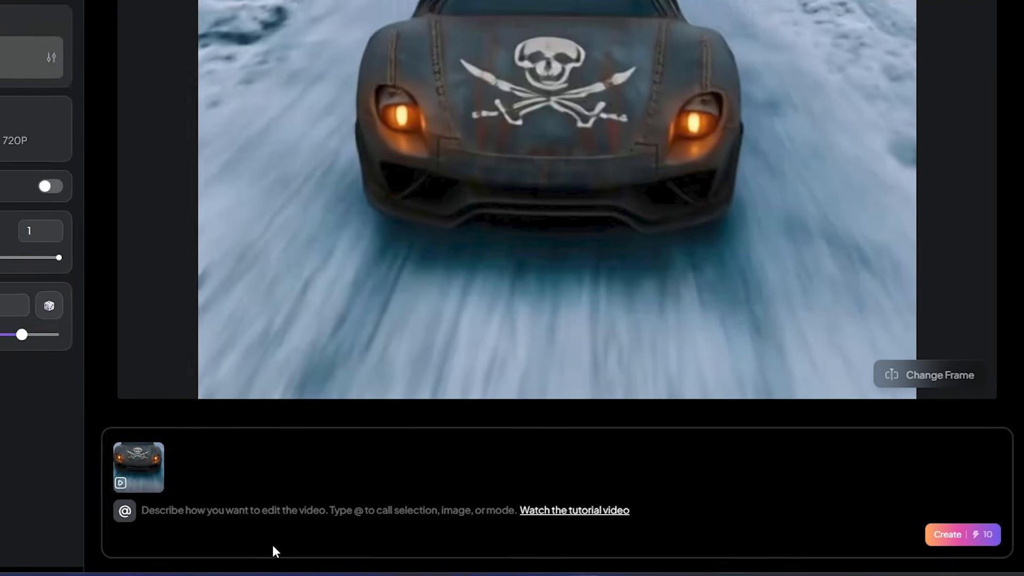
text(make it loaded)
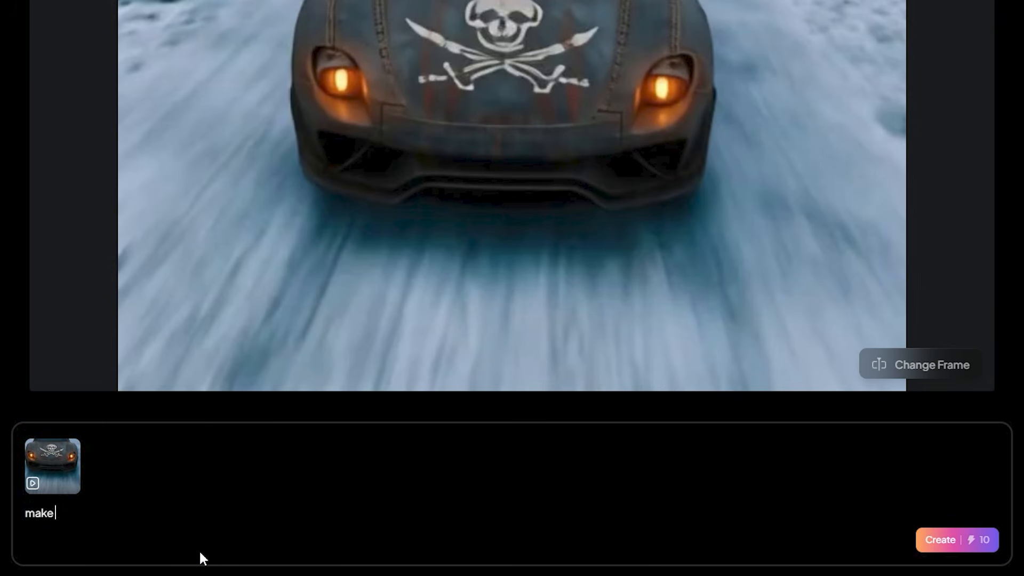
text( with)
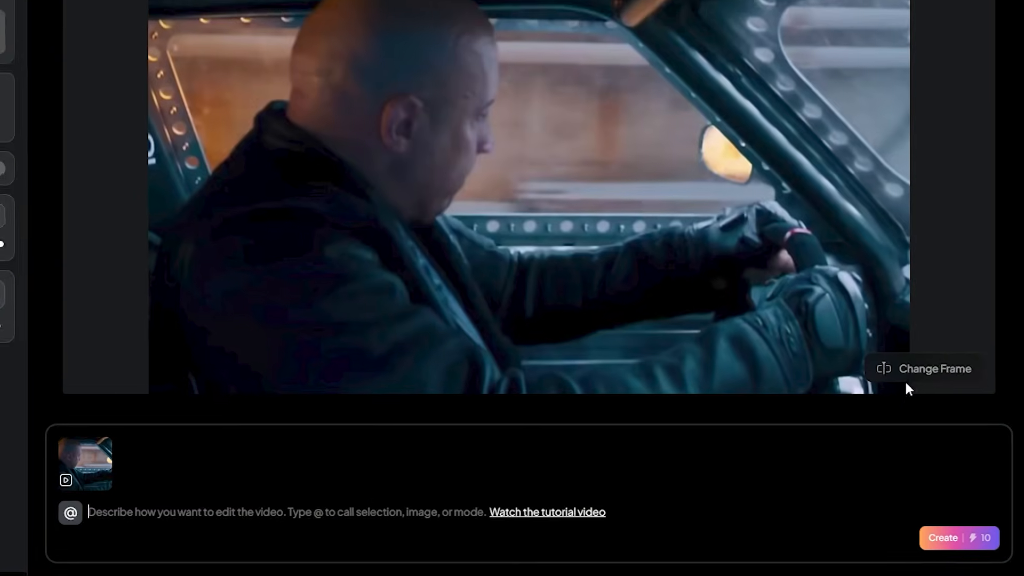
- Change the reference frame of the clip of the driver looking back to a later one and enter a prompt replacing the character
click(906, 376)
drag(127, 397, 701, 395)
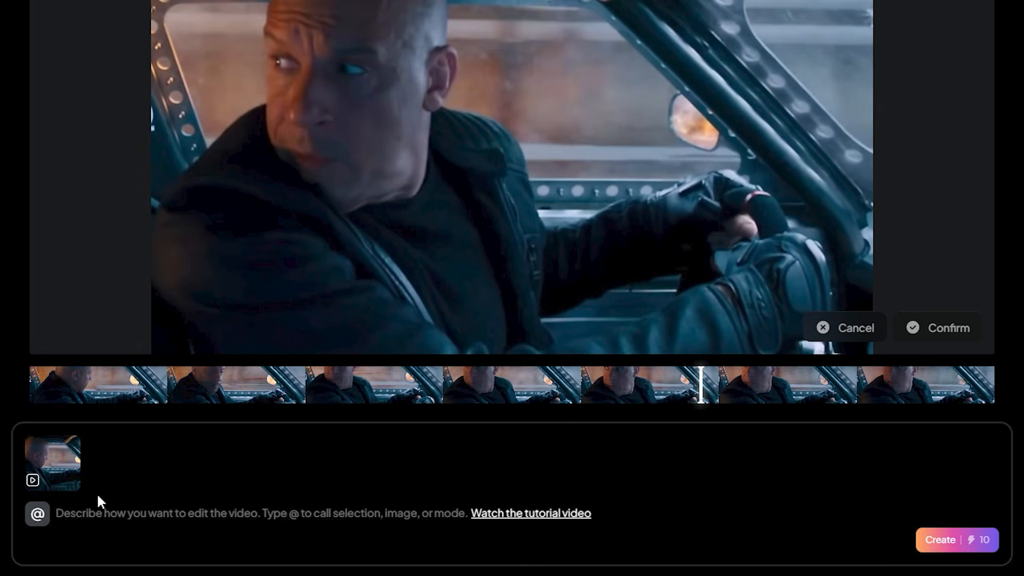
click(947, 323)
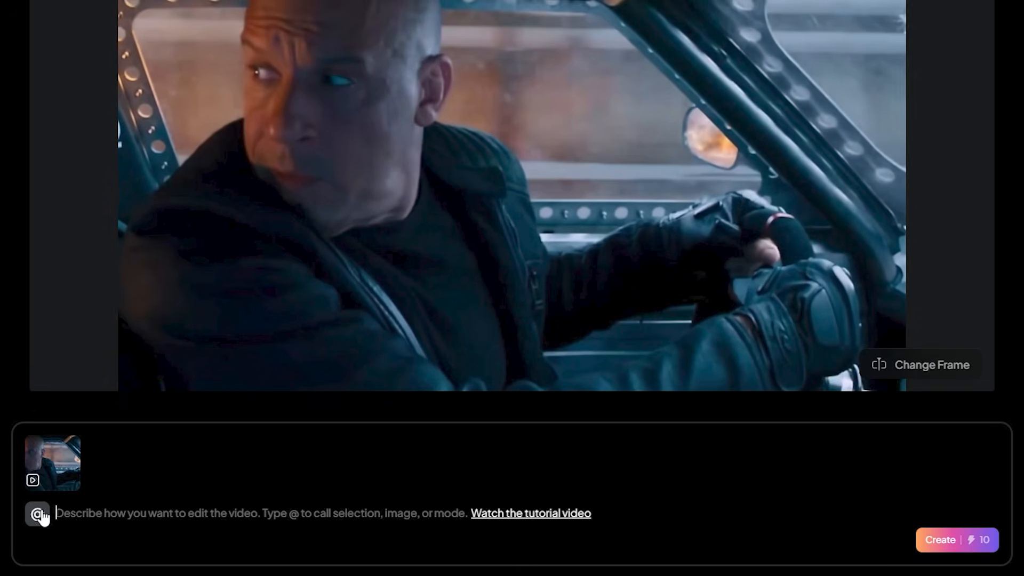
mouse_move(61, 520)
text(replace chara)
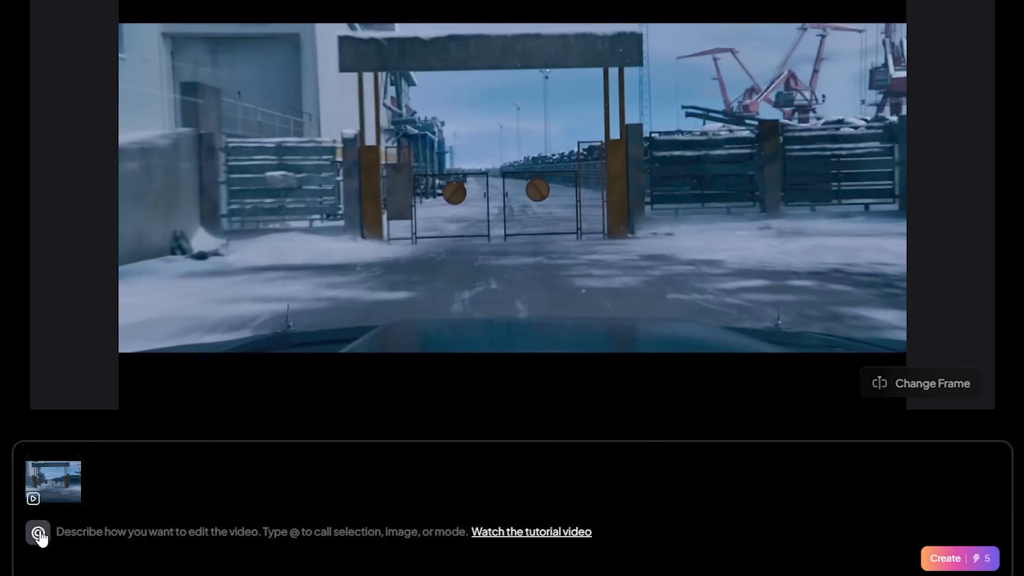
- Select the infrastructure in the snowy gate clip and prompt it with "replace with wooden barrier"
click(38, 533)
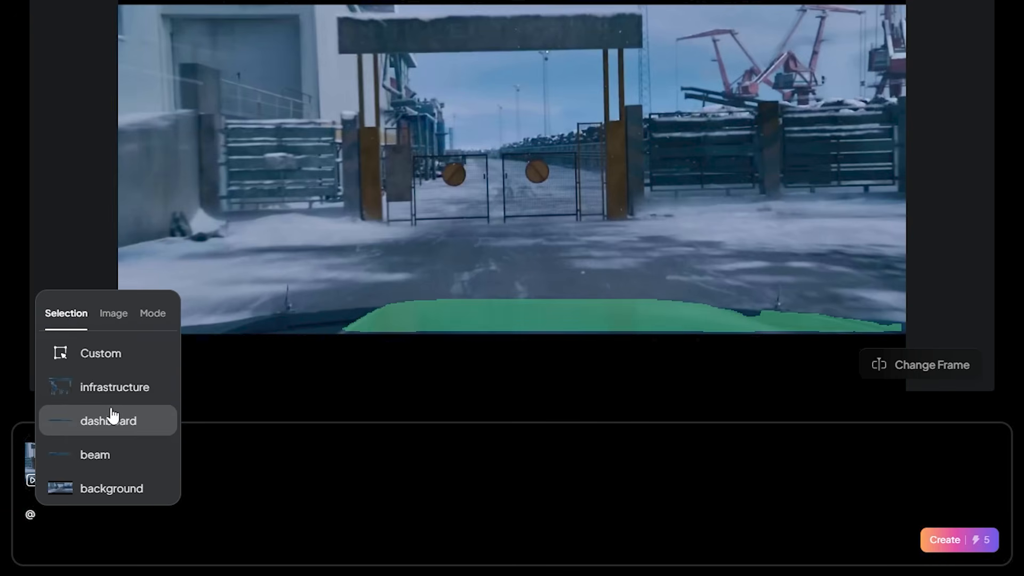
click(114, 388)
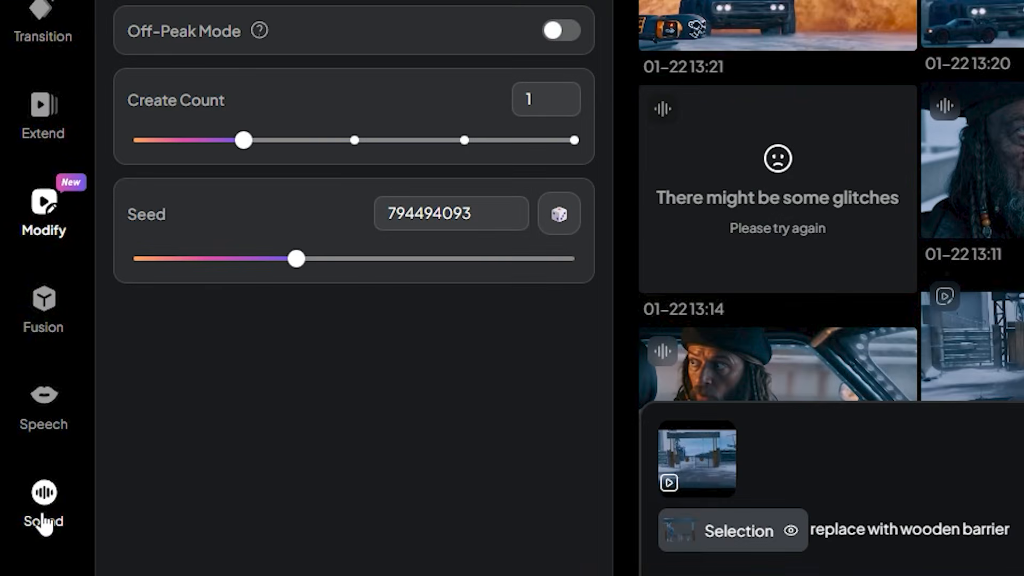
- In Sound, load the rear-view pirate car clip from the assets and describe the sound as "Car enging roaring at high speed"
click(37, 496)
click(327, 464)
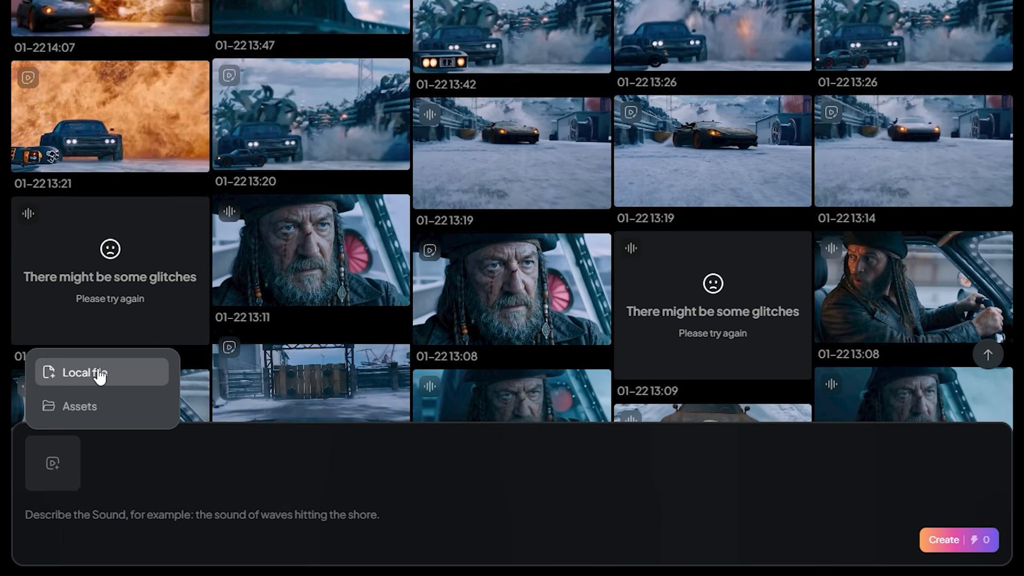
click(91, 408)
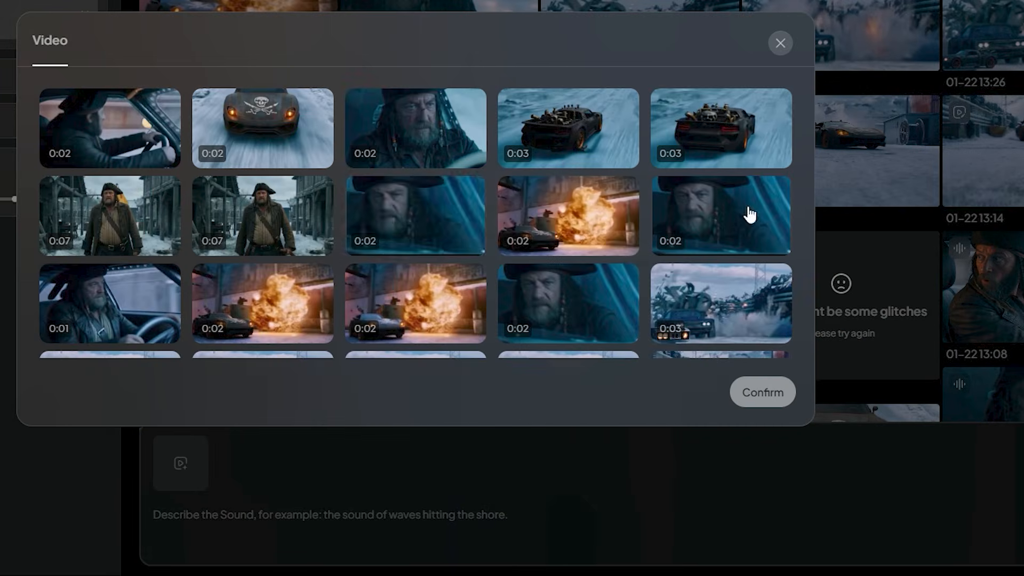
click(721, 133)
click(763, 392)
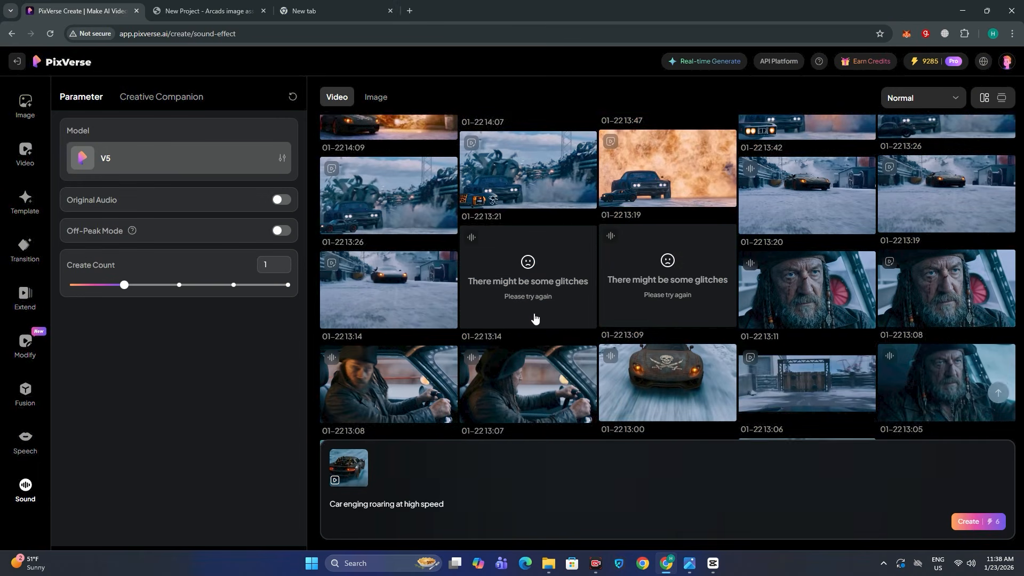
scroll(535, 318, down, 3)
scroll(535, 319, up, 10)
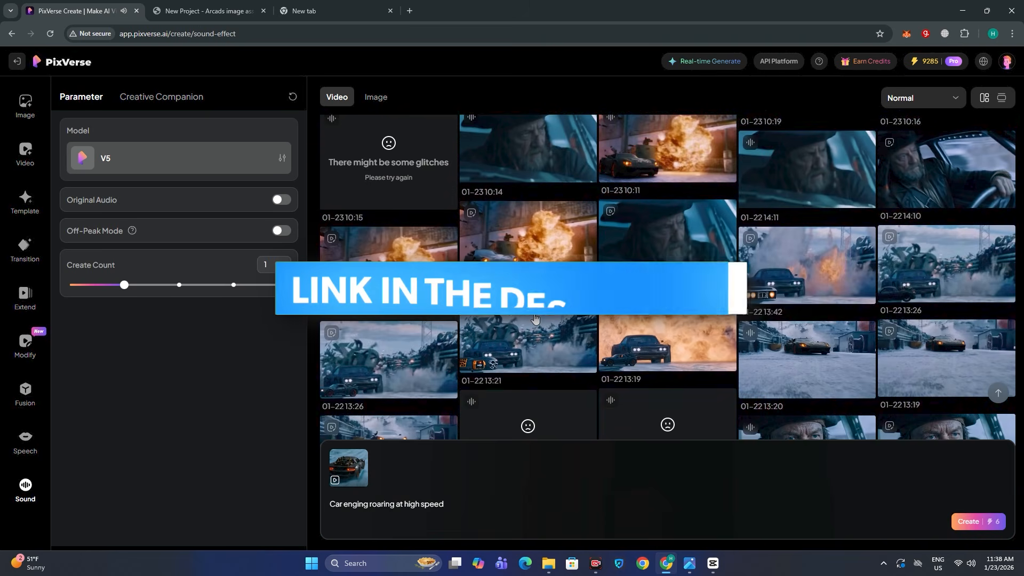